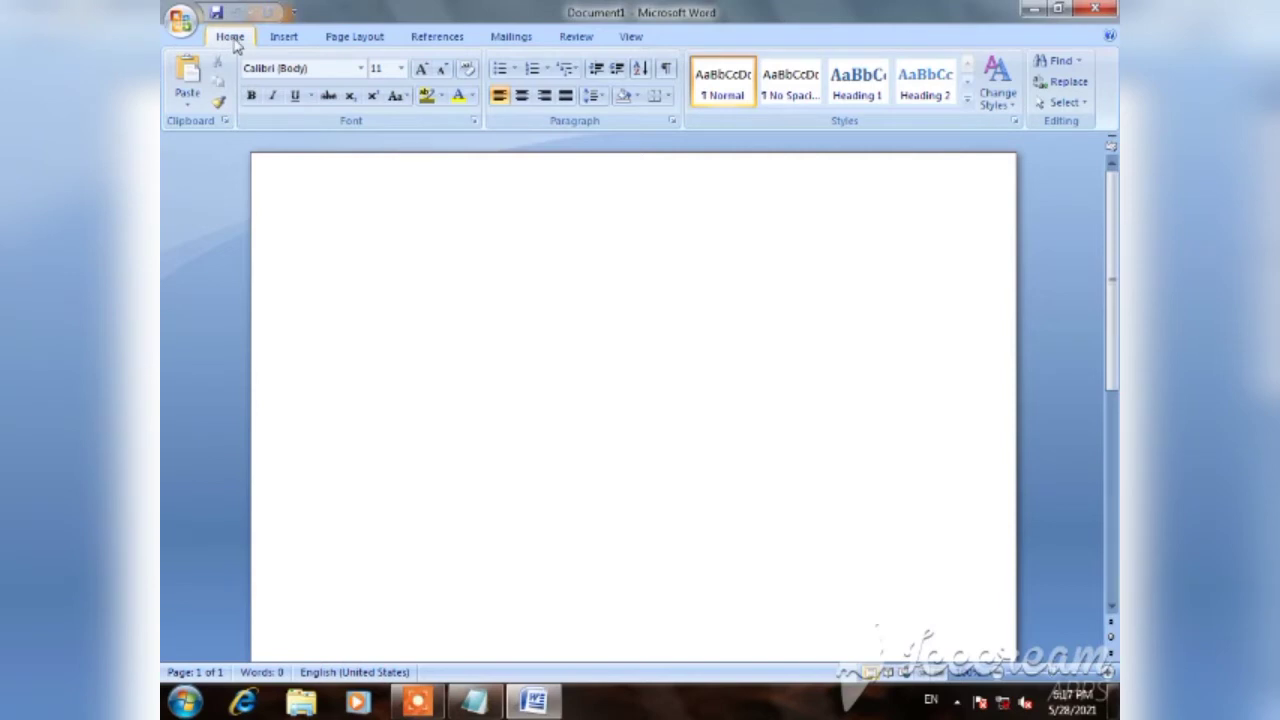
Look through the Insert, Page Layout, References, Mailings, Review, View and Home commands, including the list of available fonts
left_click(285, 38)
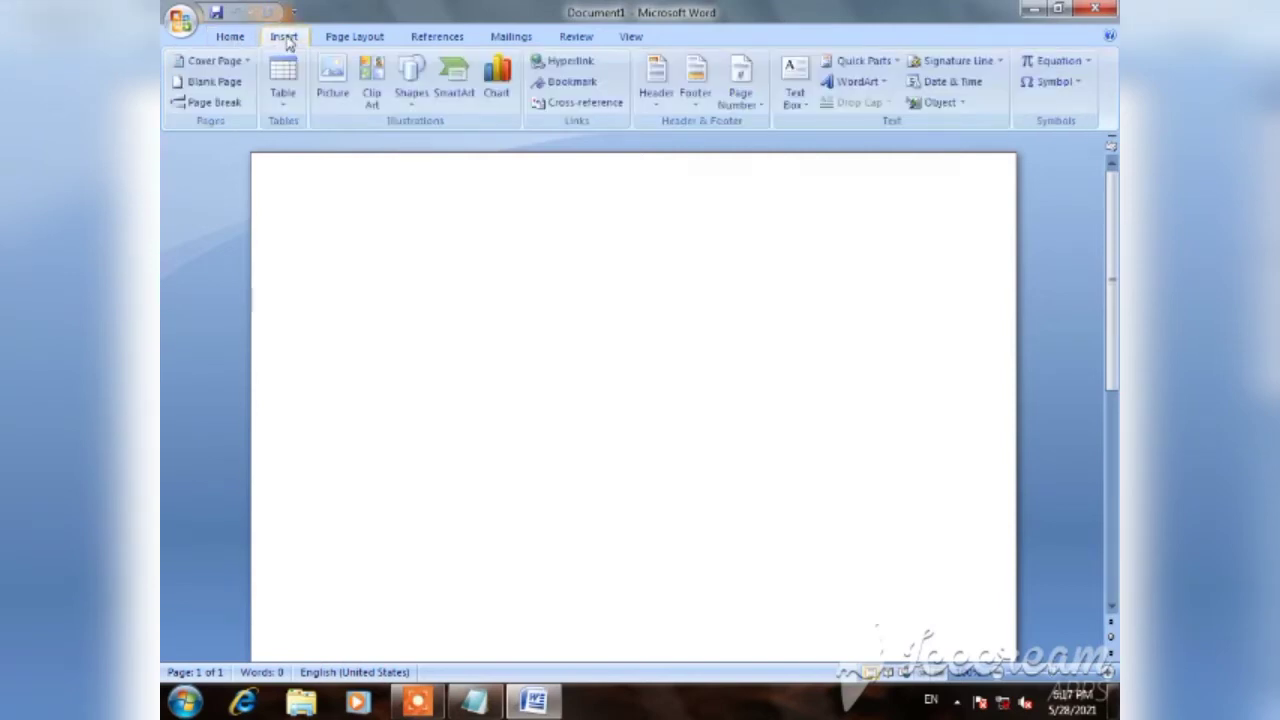
left_click(342, 38)
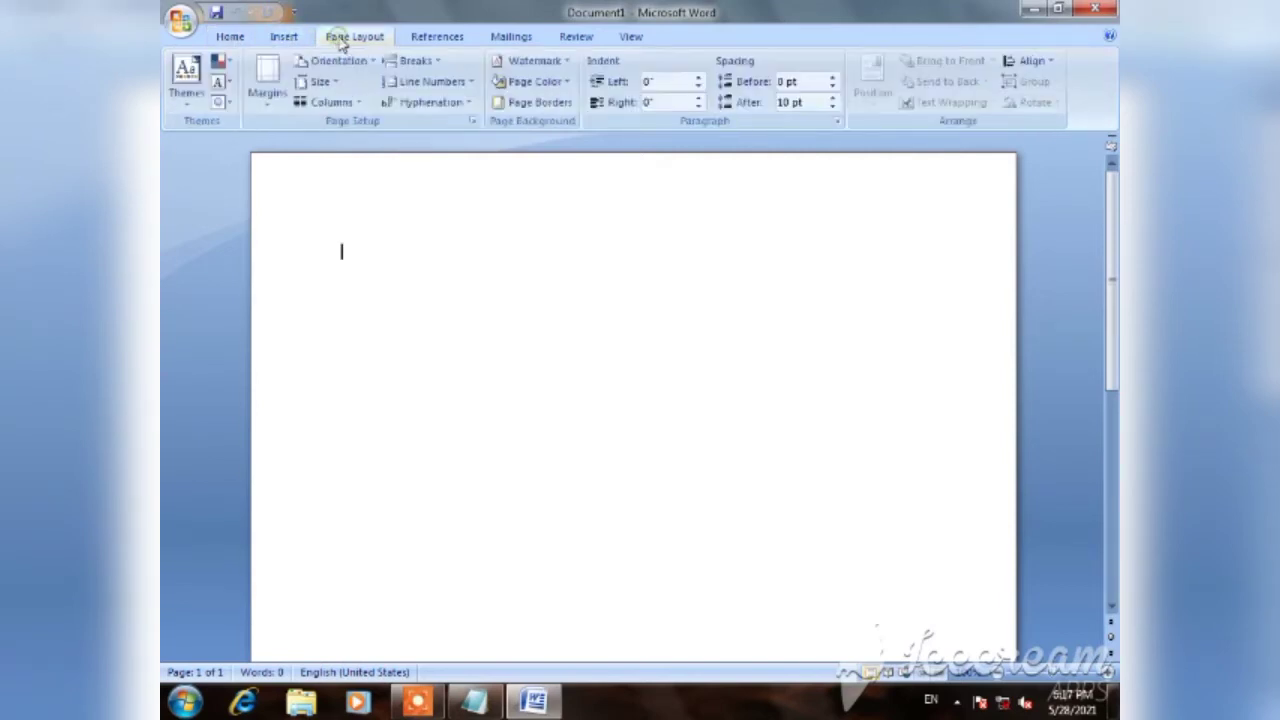
left_click(440, 38)
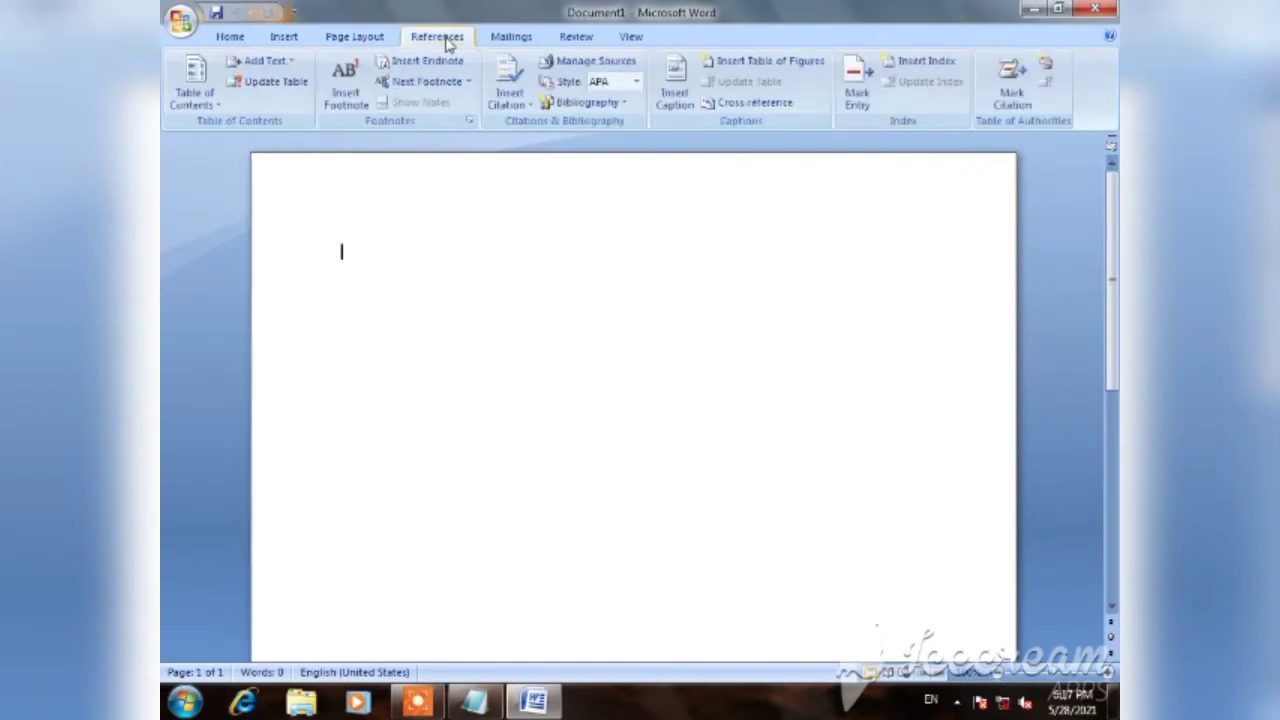
left_click(513, 38)
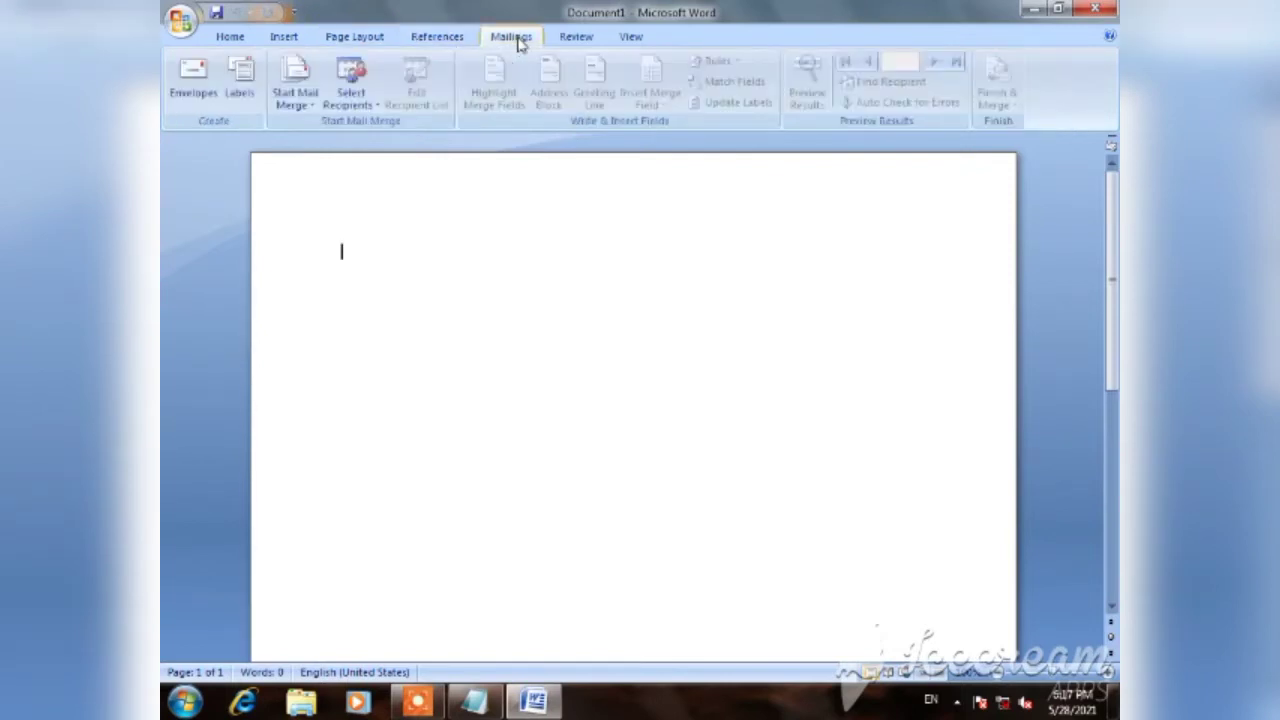
left_click(572, 40)
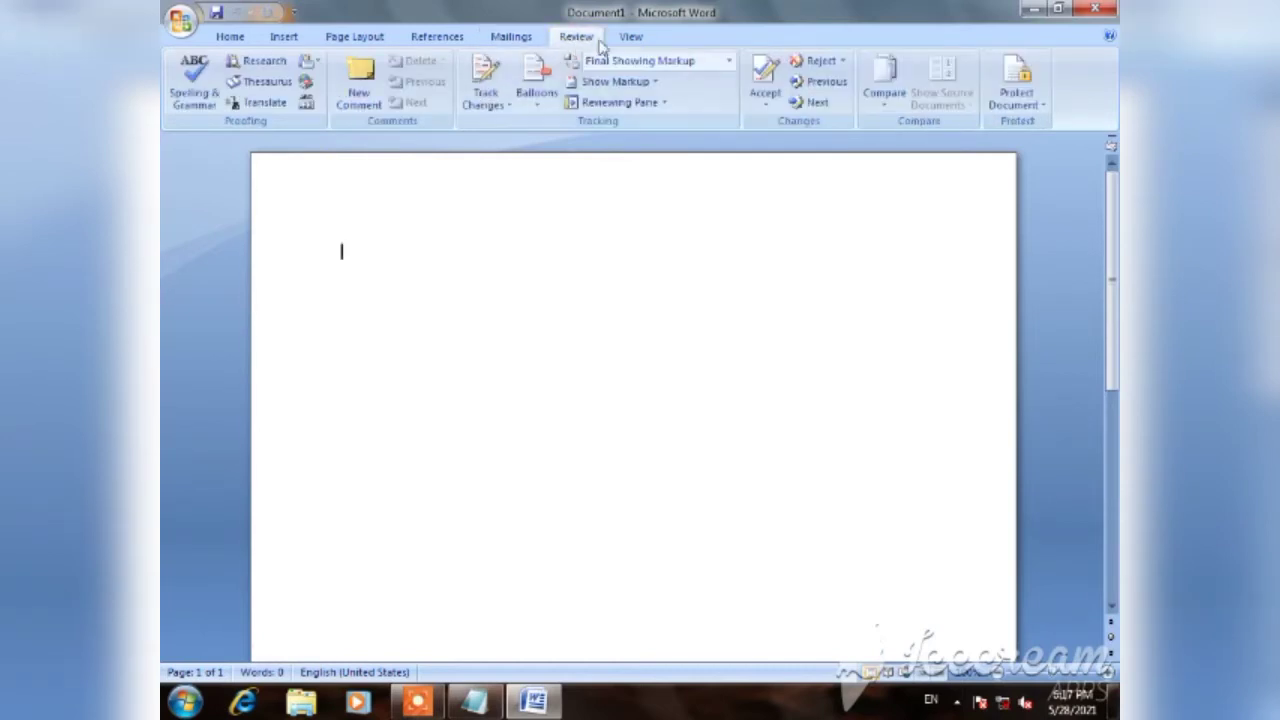
left_click(632, 38)
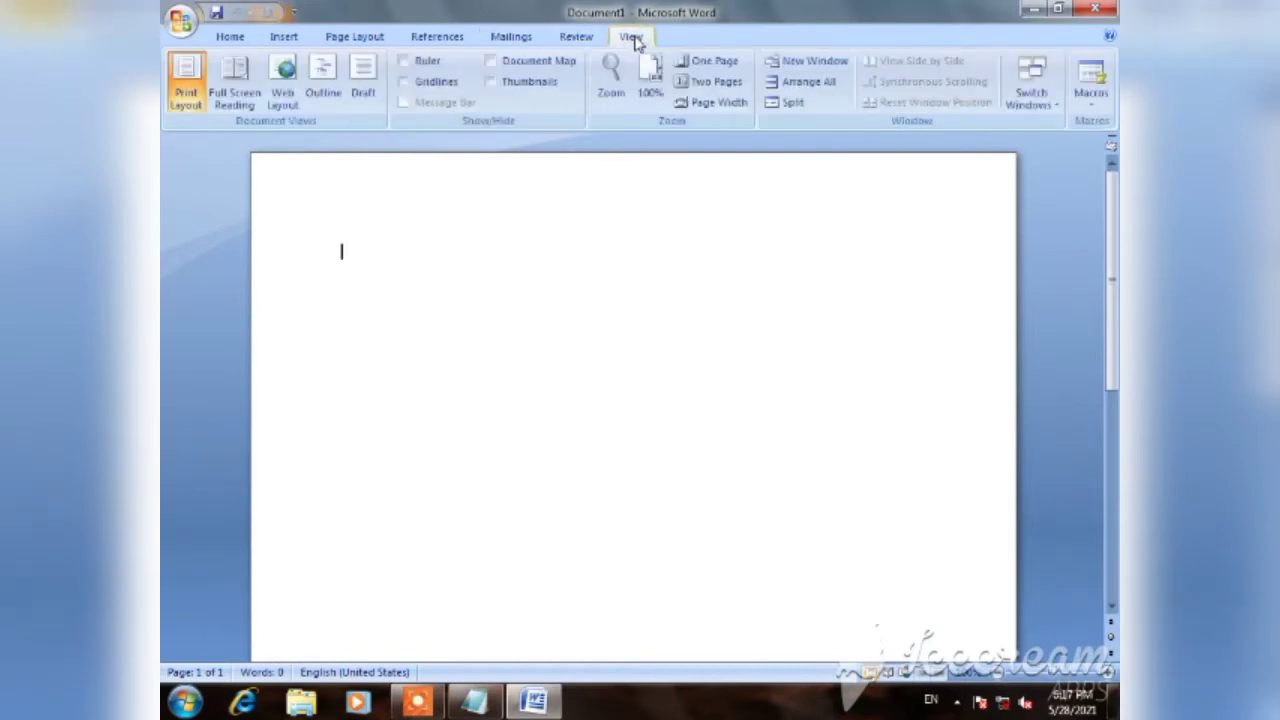
left_click(224, 41)
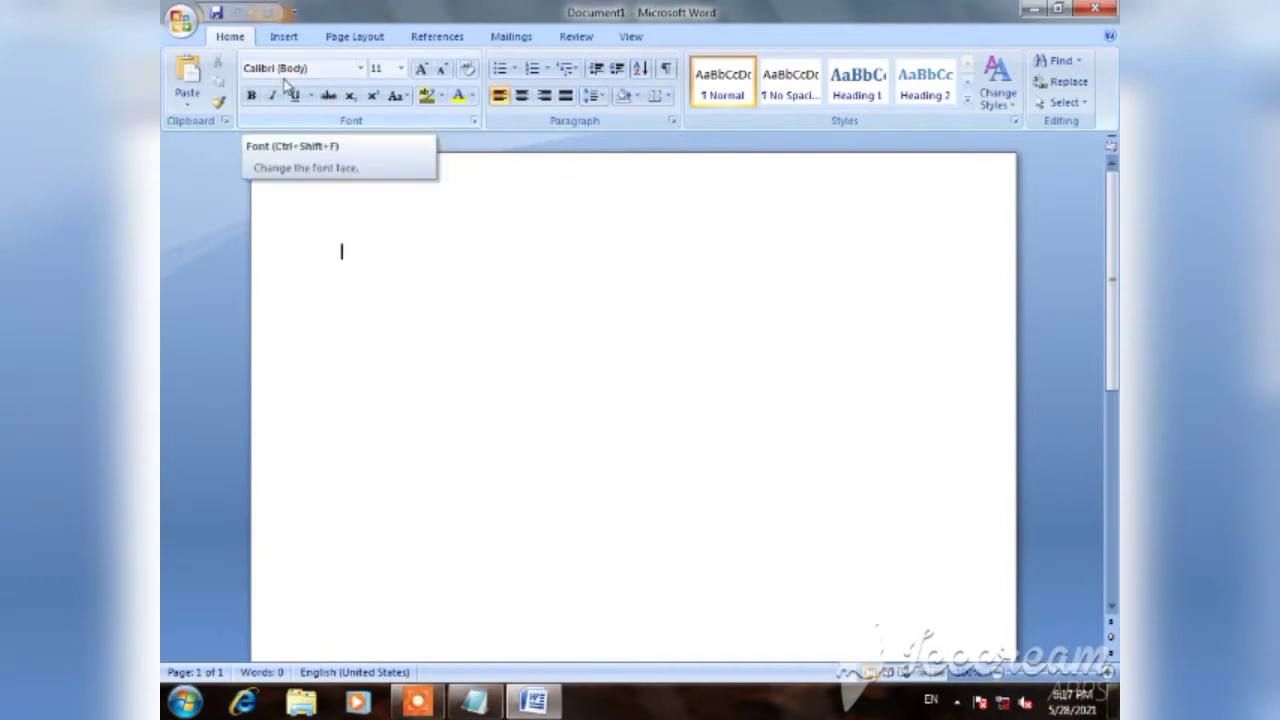
left_click(361, 70)
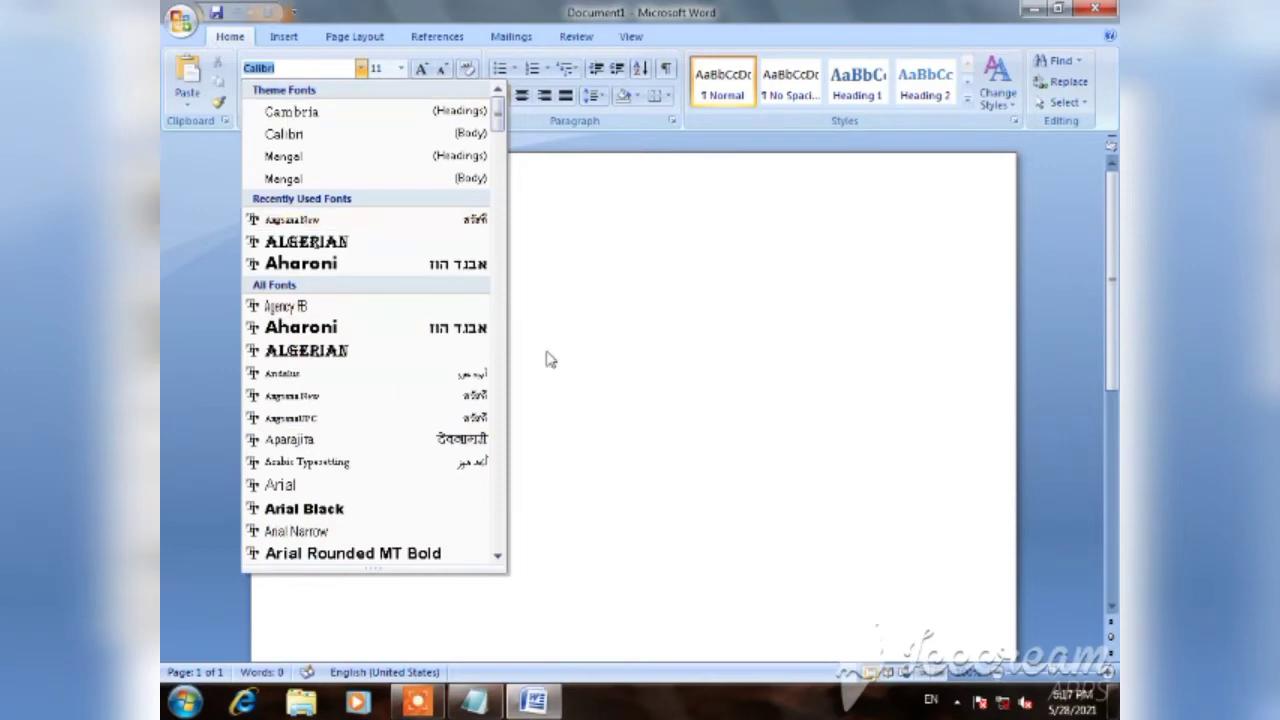
left_click(576, 302)
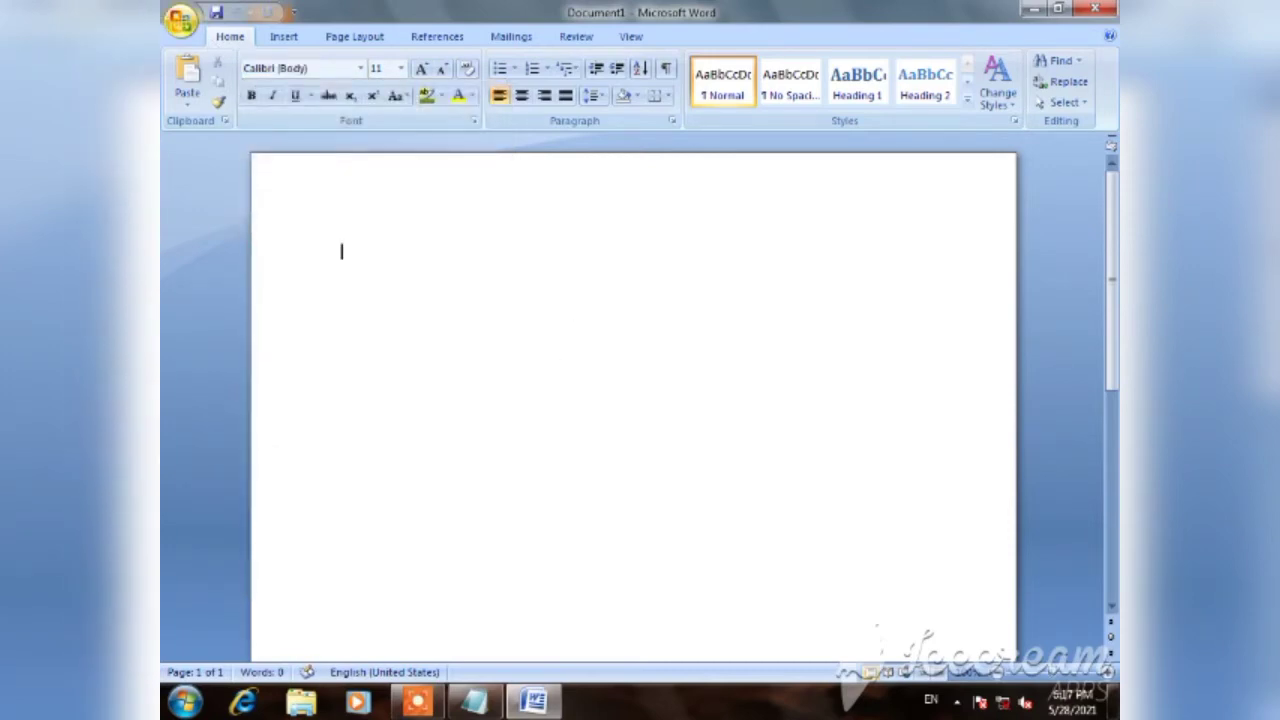
Switch to the untitled Notepad file and copy all of its text
left_click(484, 702)
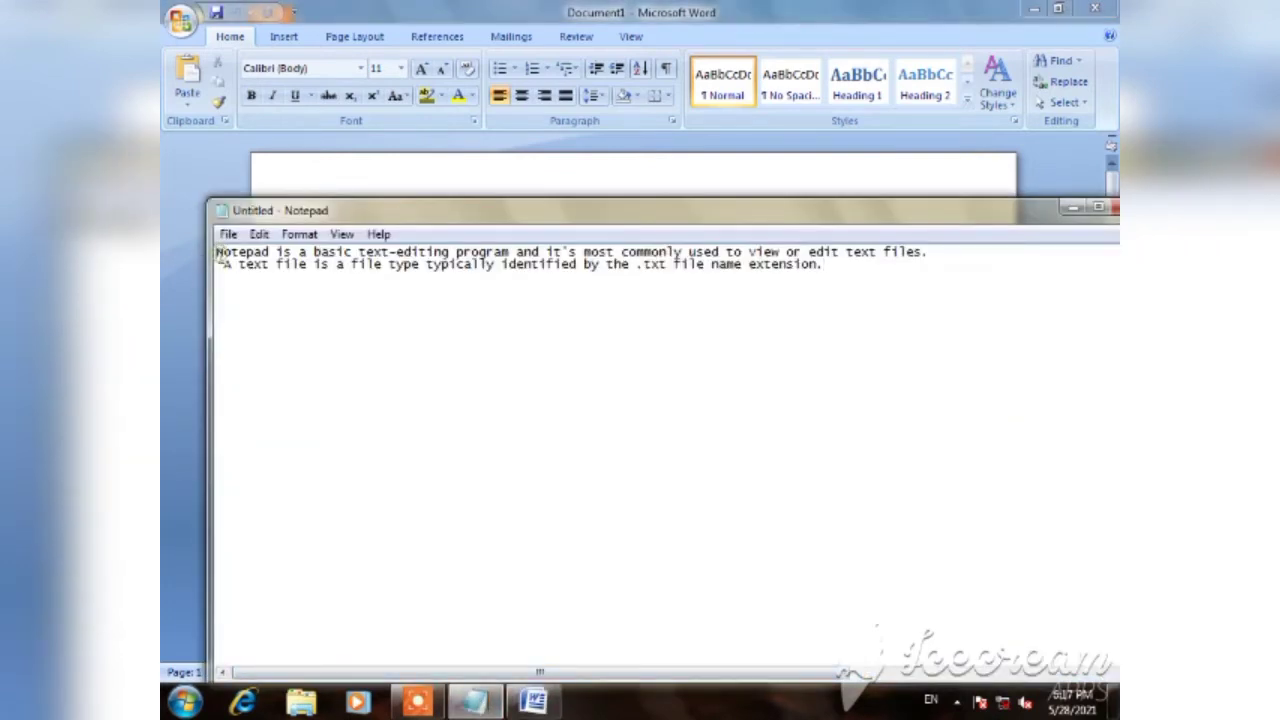
key("ctrl+a")
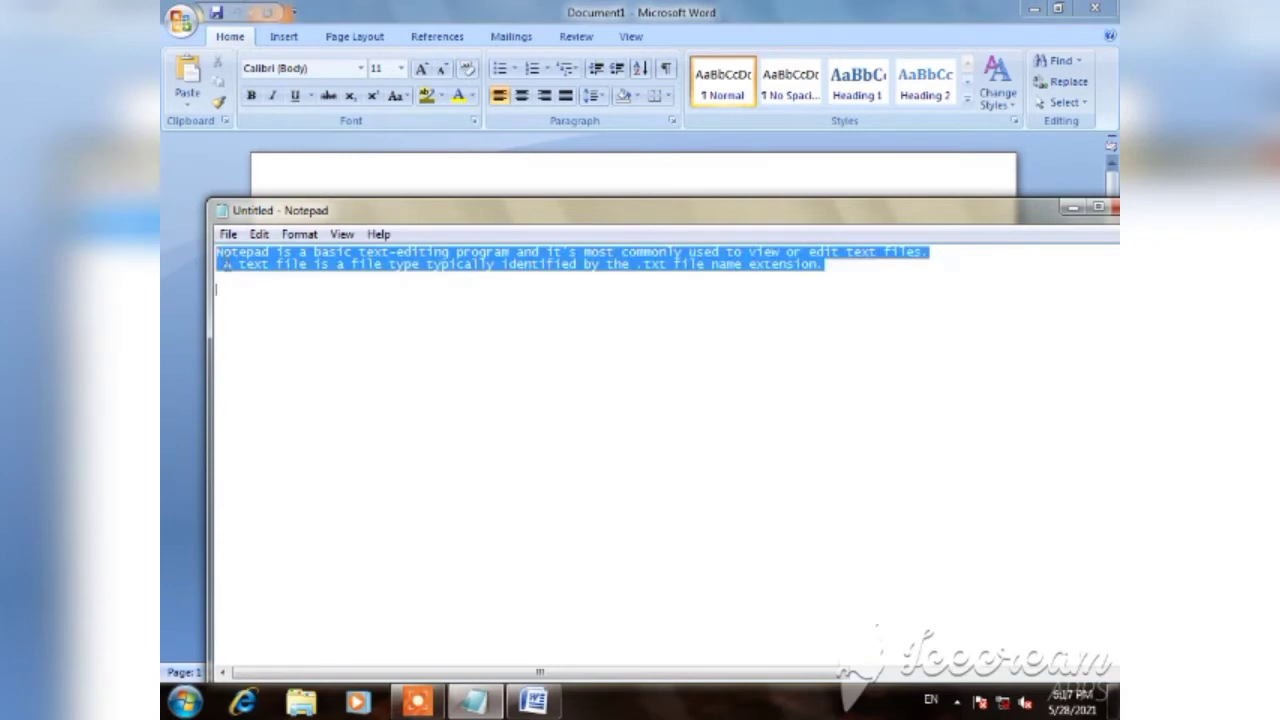
right_click(323, 266)
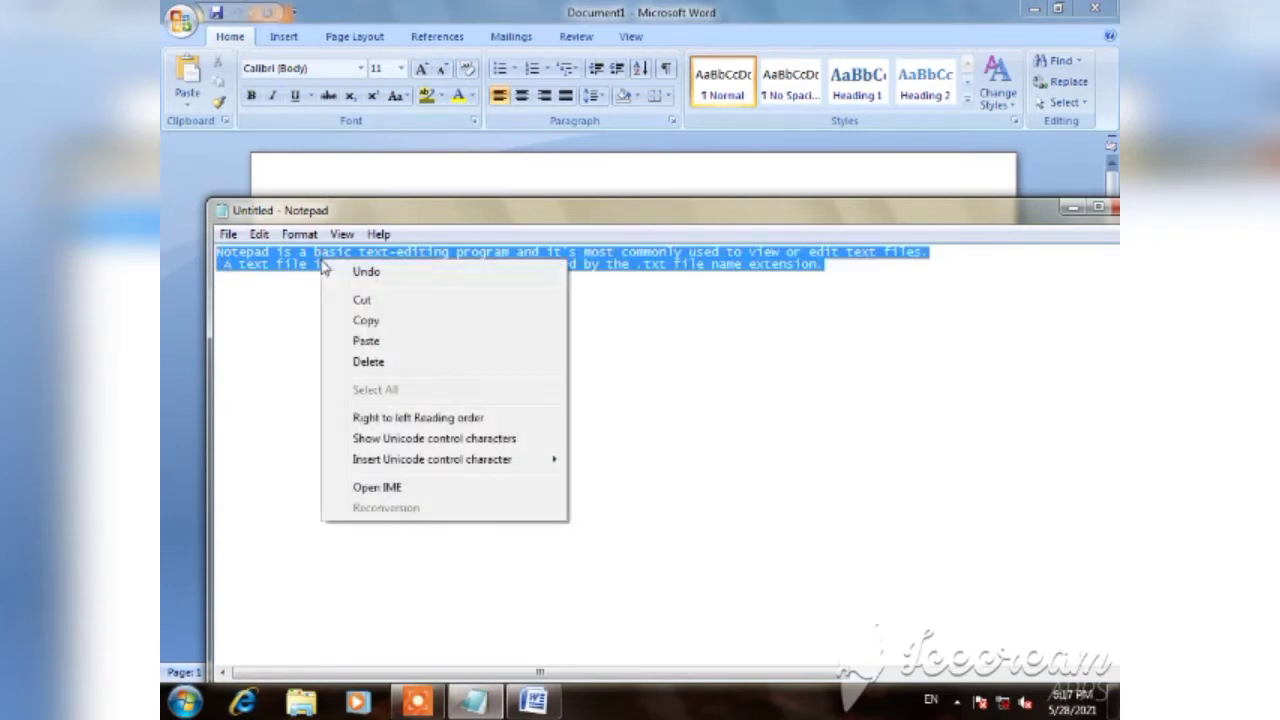
left_click(369, 320)
Return to the blank Word document and paste the copied Notepad text into its body
left_click(387, 163)
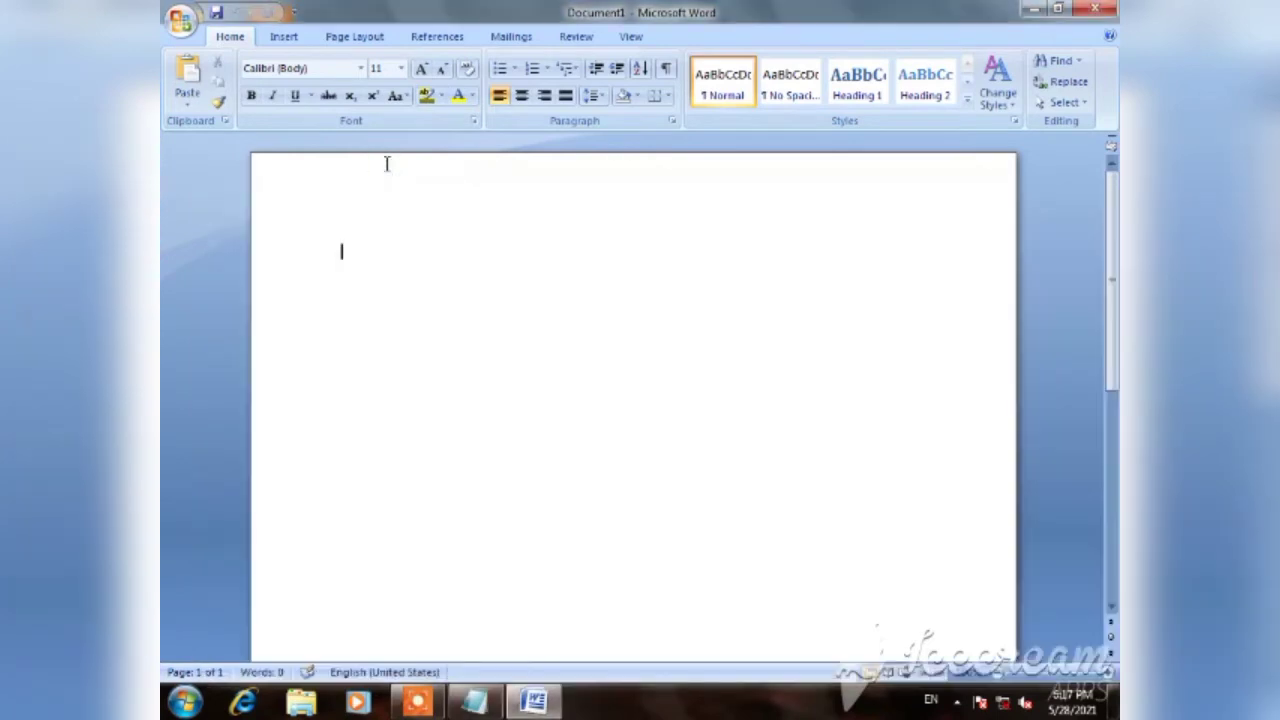
right_click(377, 218)
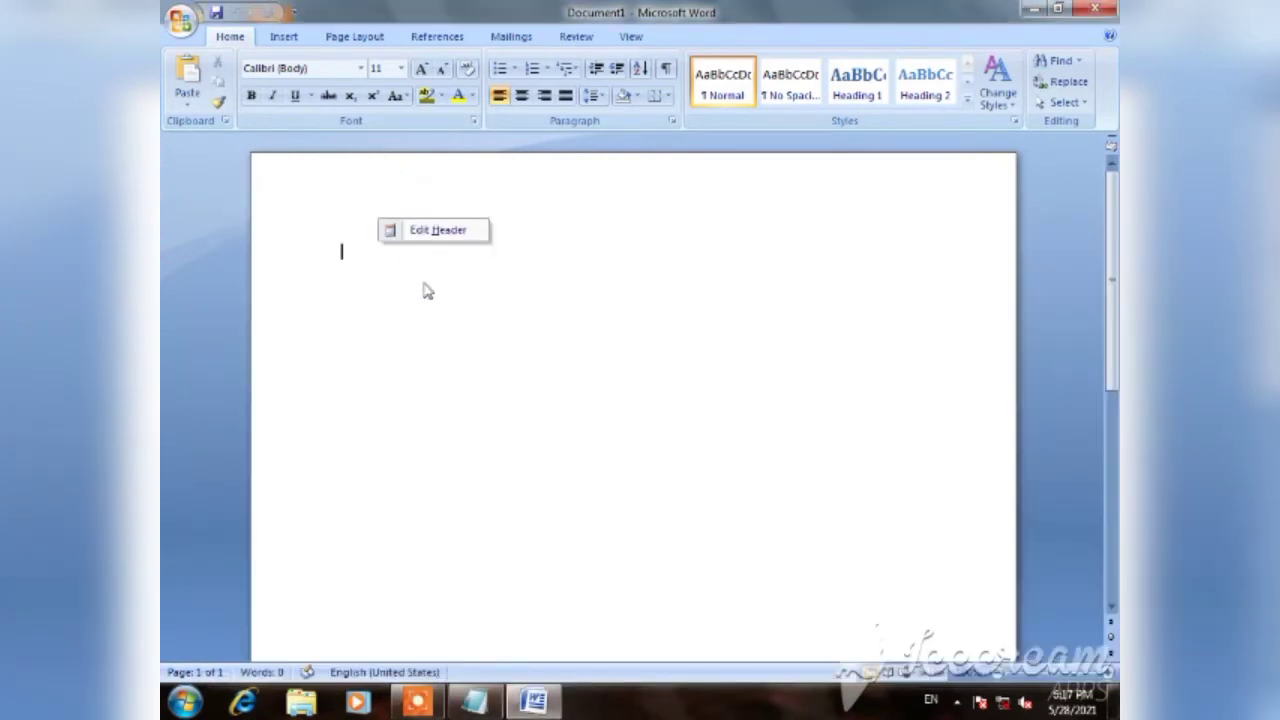
left_click(429, 286)
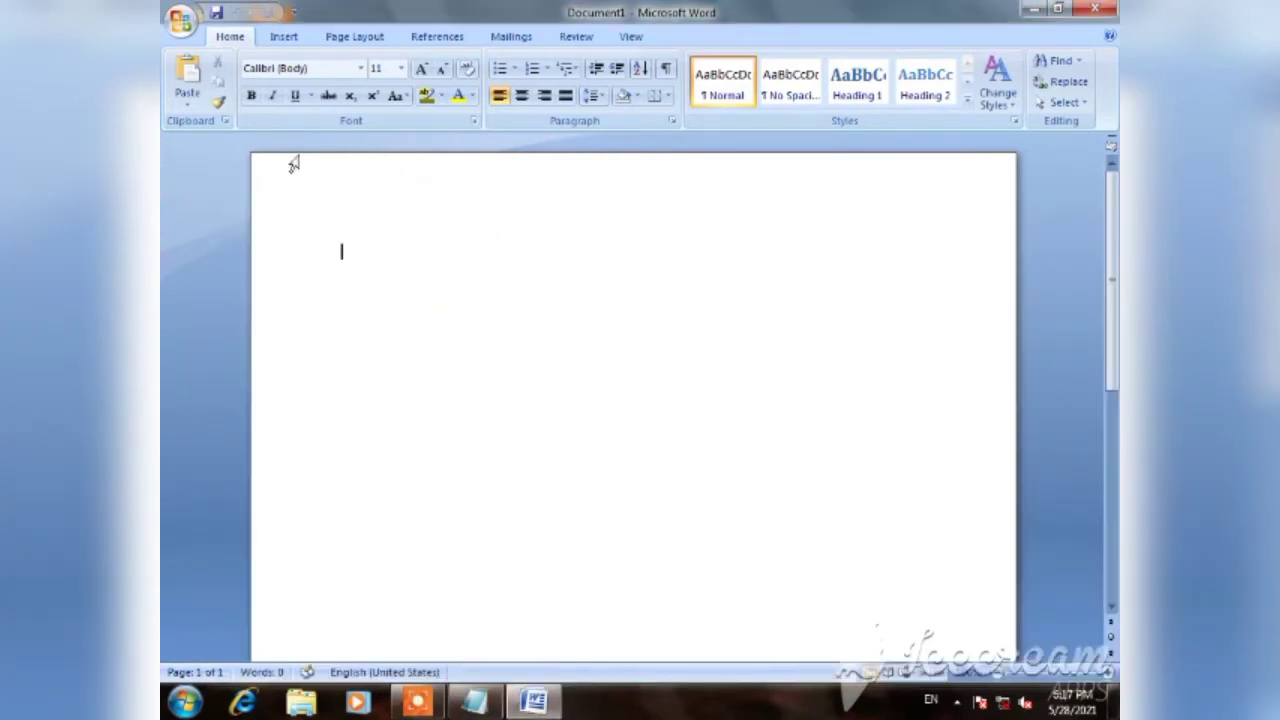
left_click(189, 78)
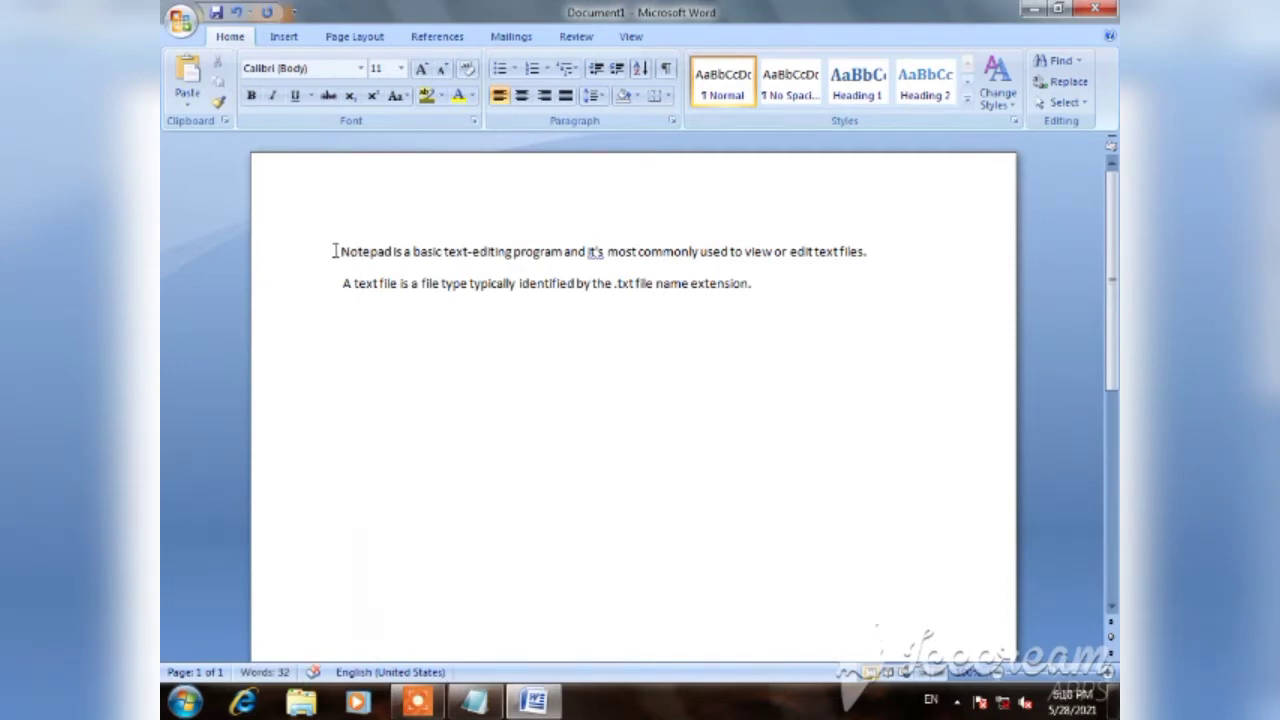
Apply the Aharoni font to all the text in the document and deselect it
key("ctrl+a")
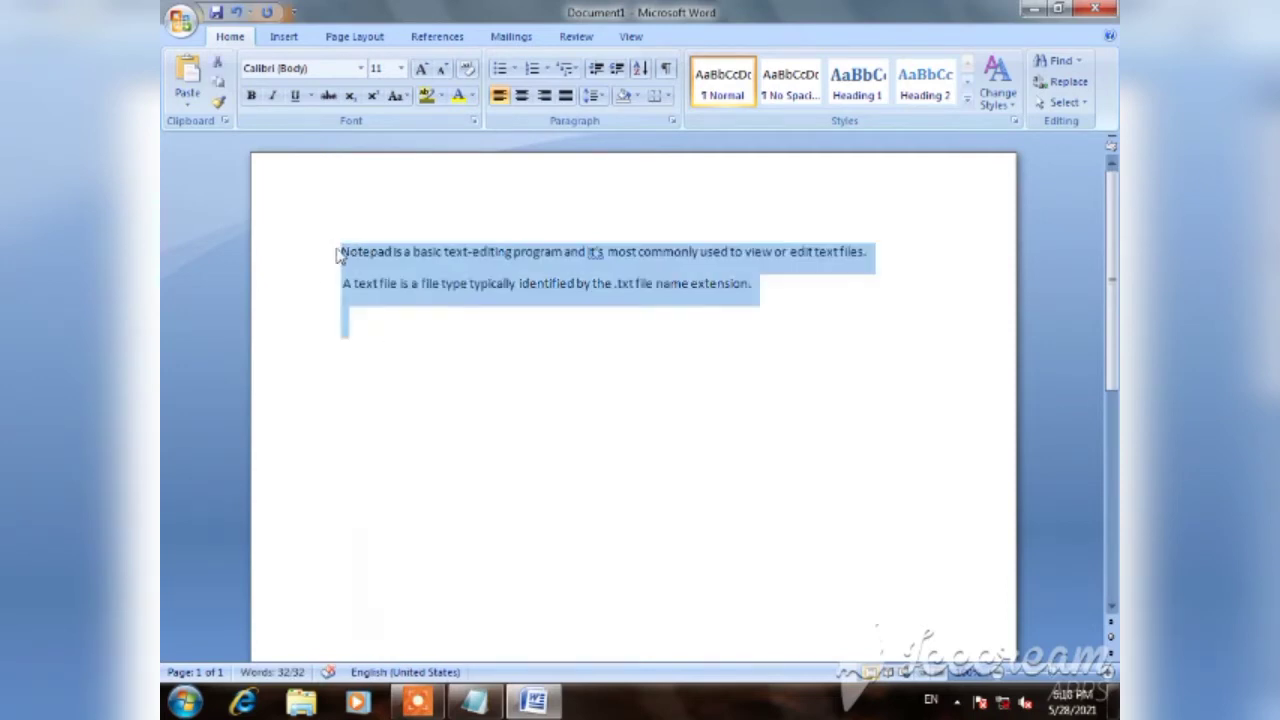
left_click(361, 68)
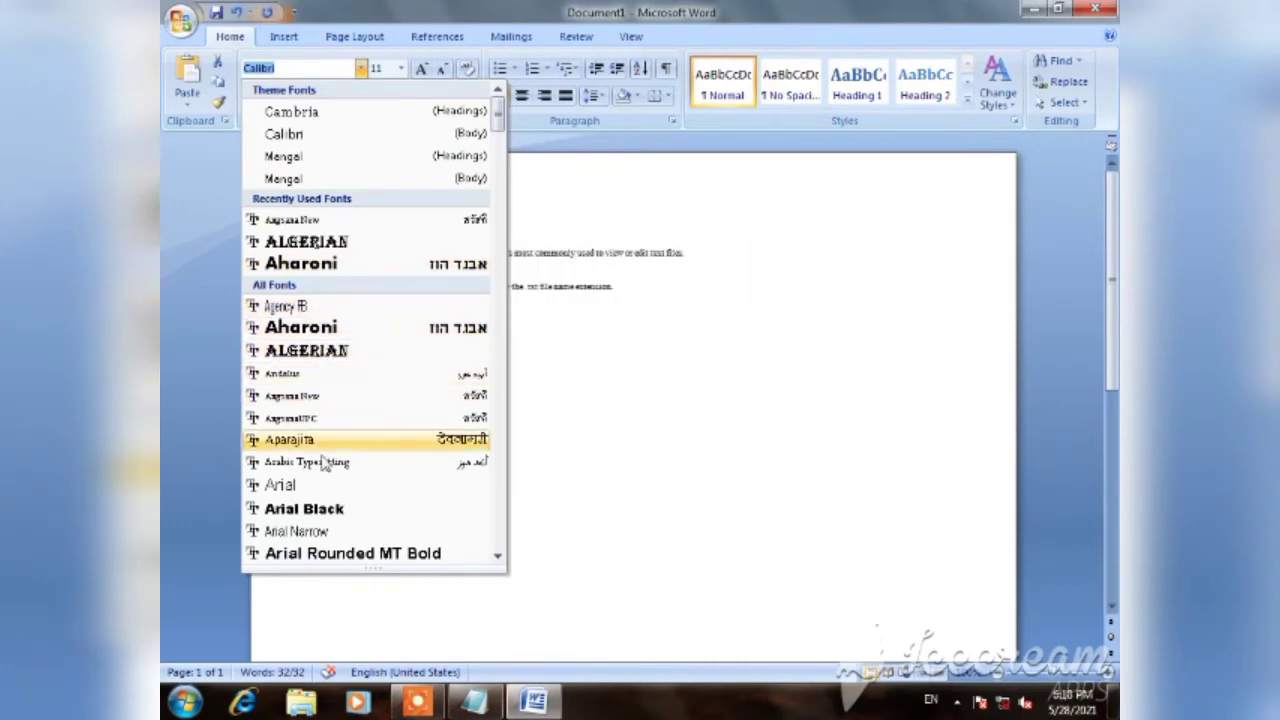
left_click(318, 264)
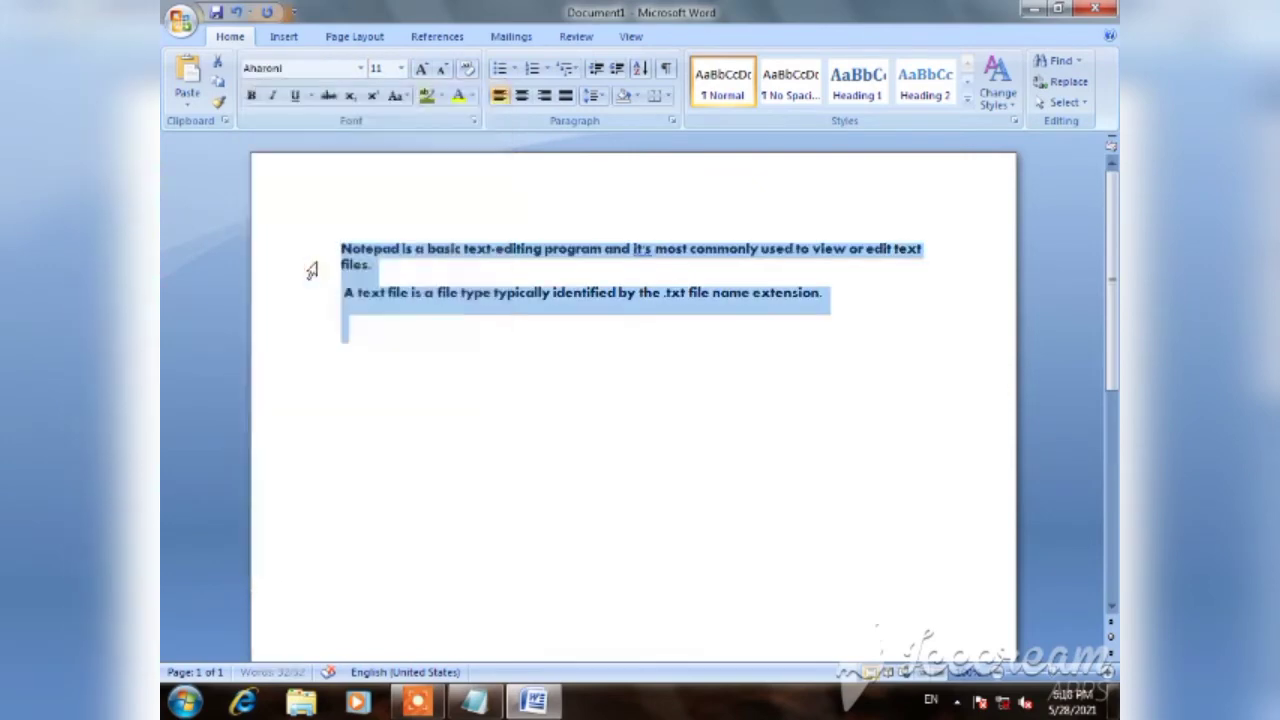
left_click(388, 352)
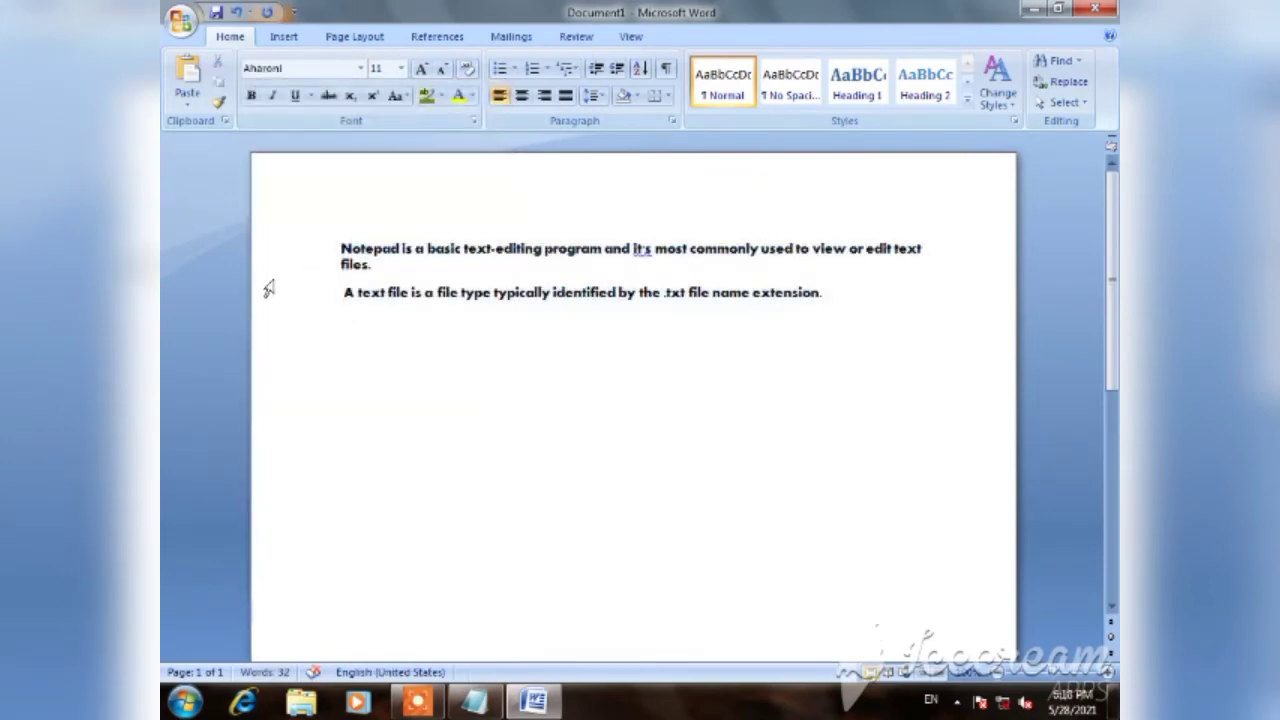
Change the font of the whole document text to Algerian and deselect it
left_click(340, 248)
key("ctrl+a")
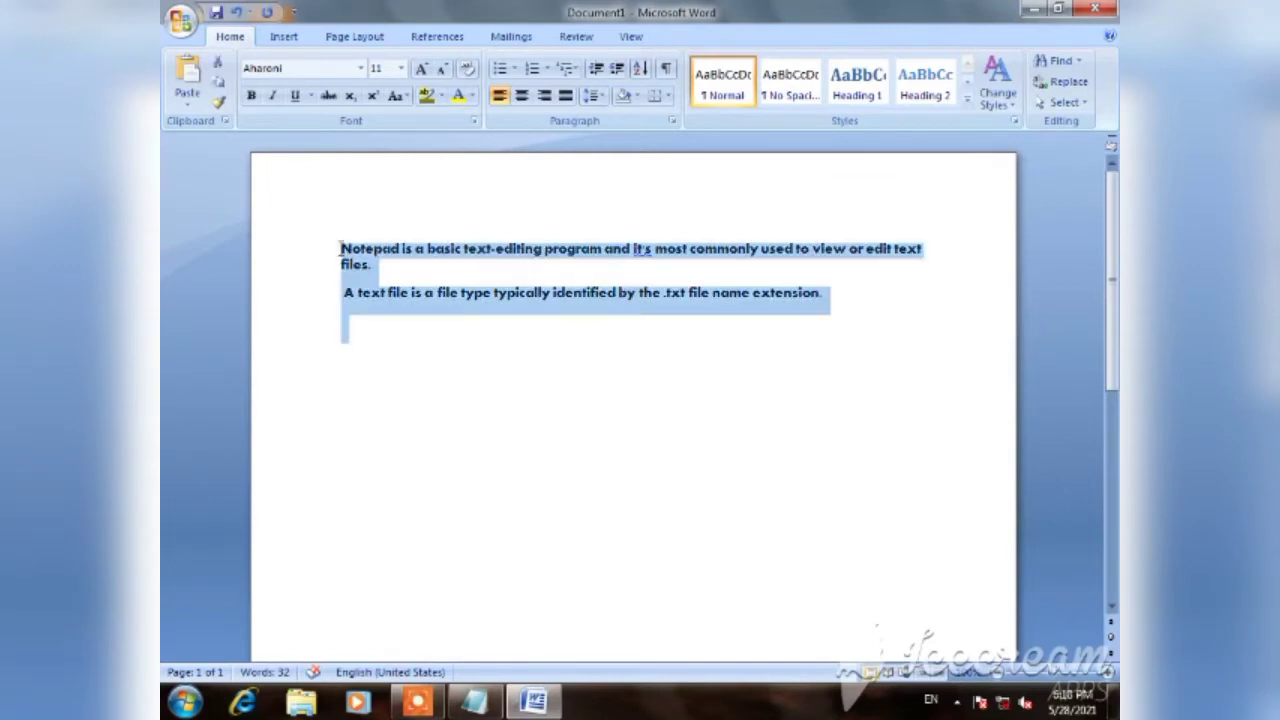
left_click(360, 68)
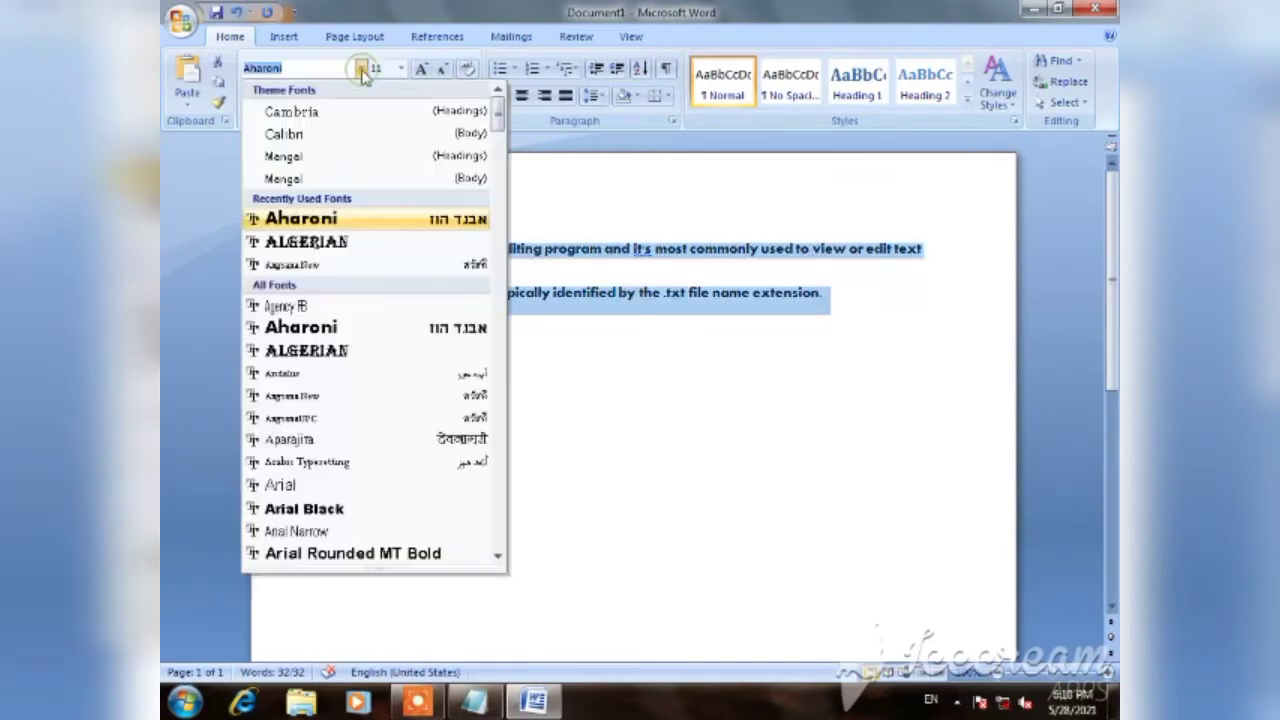
left_click(340, 352)
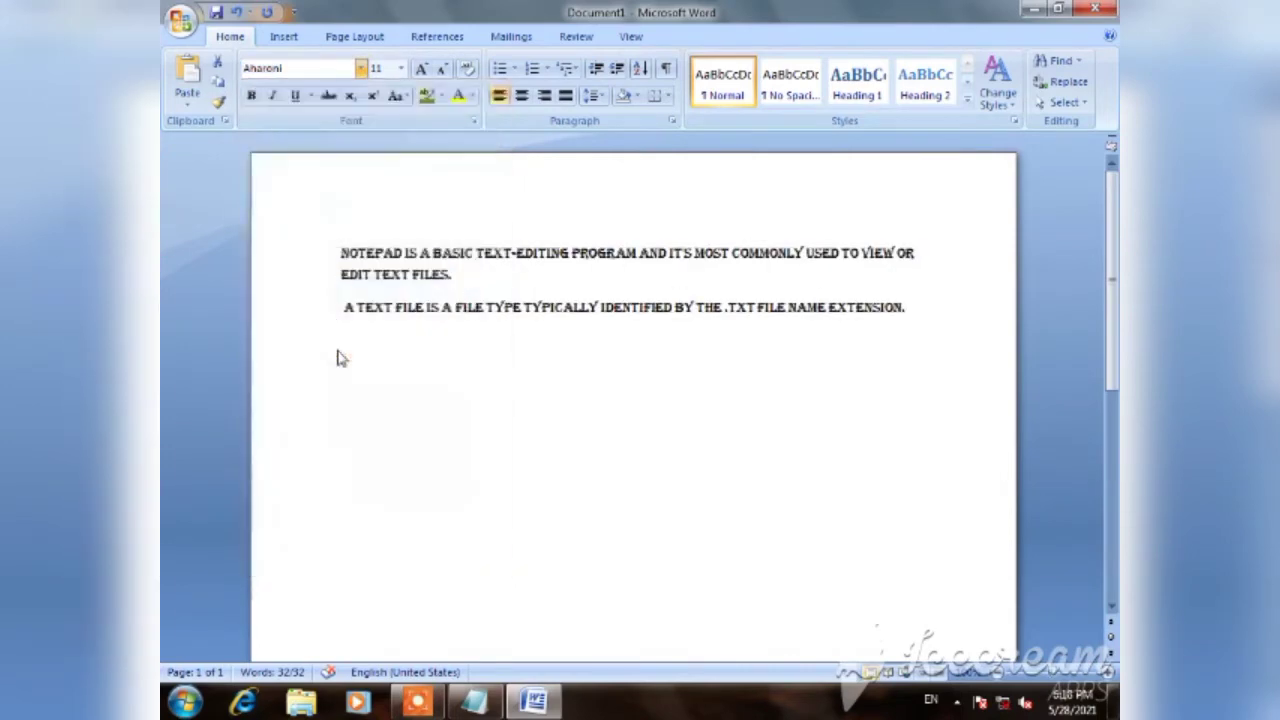
left_click(403, 380)
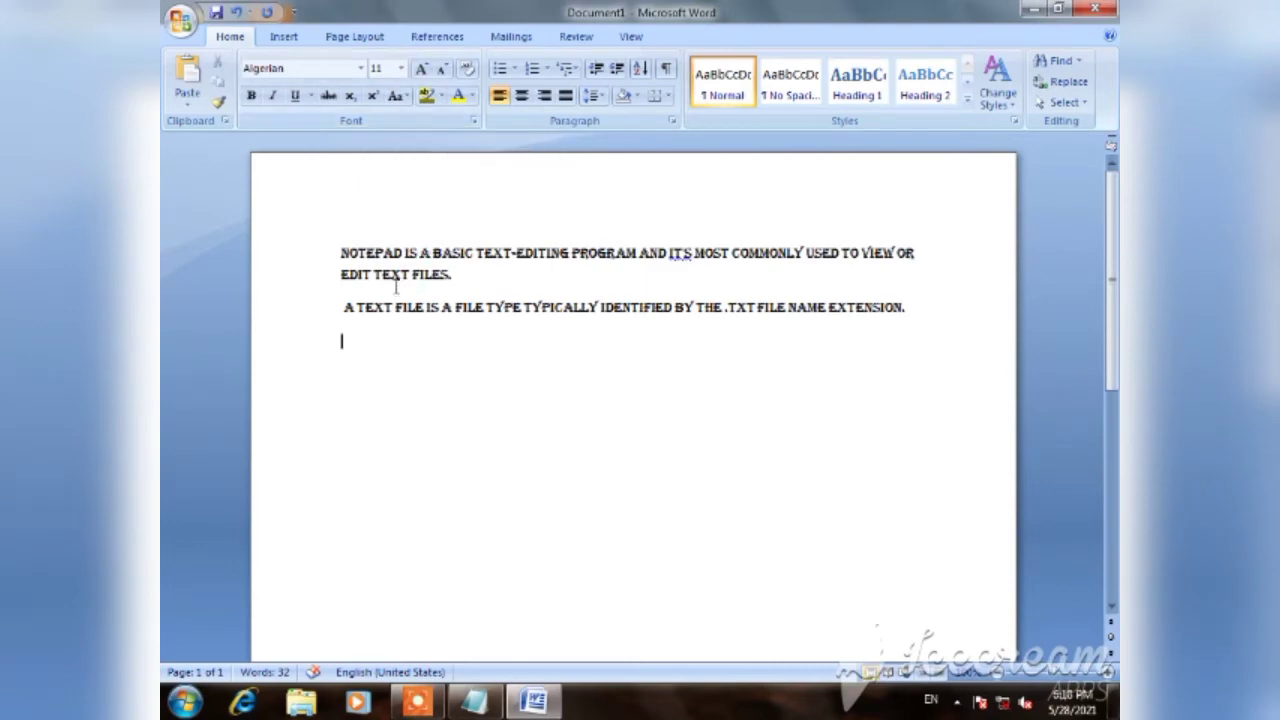
Select the whole text and set its font size to 20, and after that to 16
key("ctrl+a")
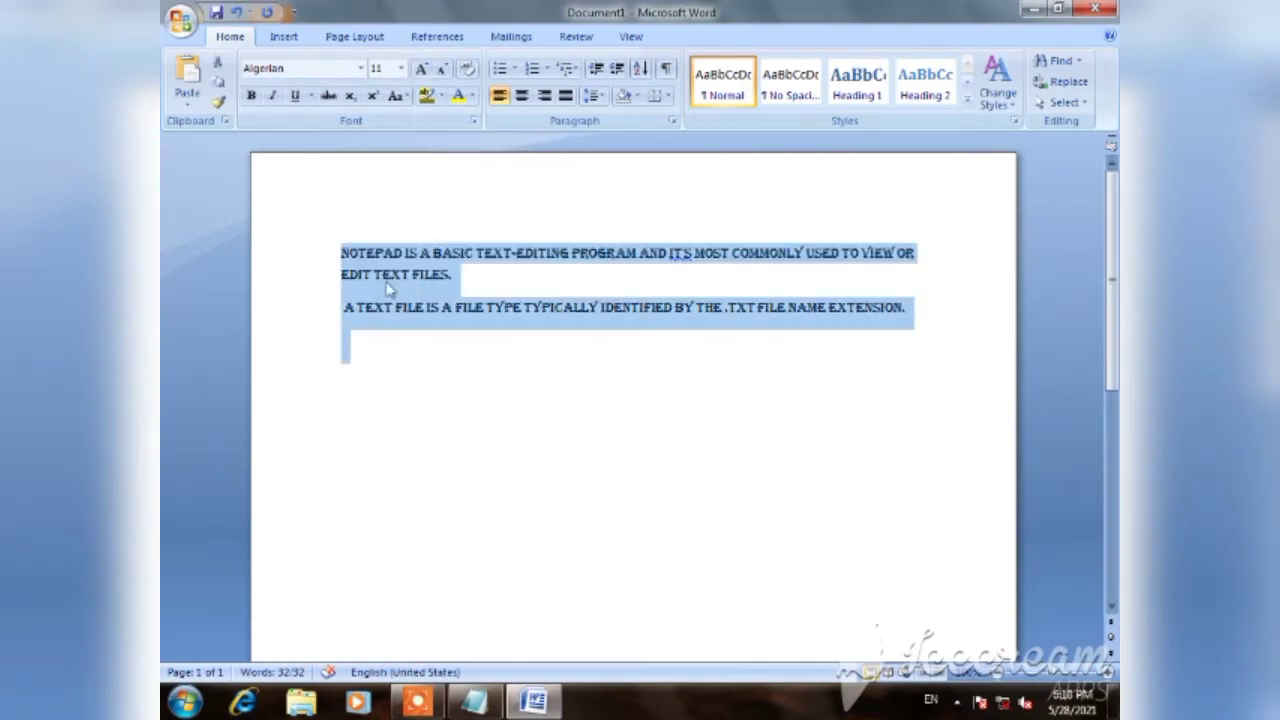
left_click(401, 70)
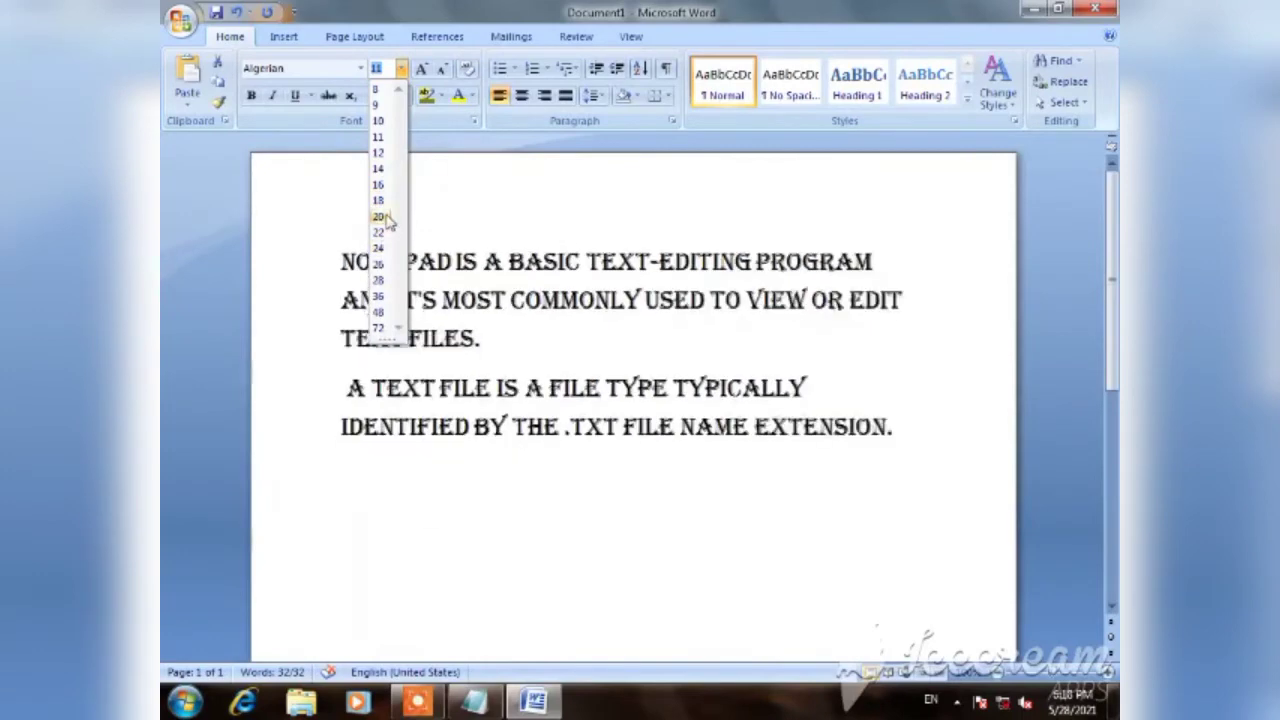
left_click(380, 217)
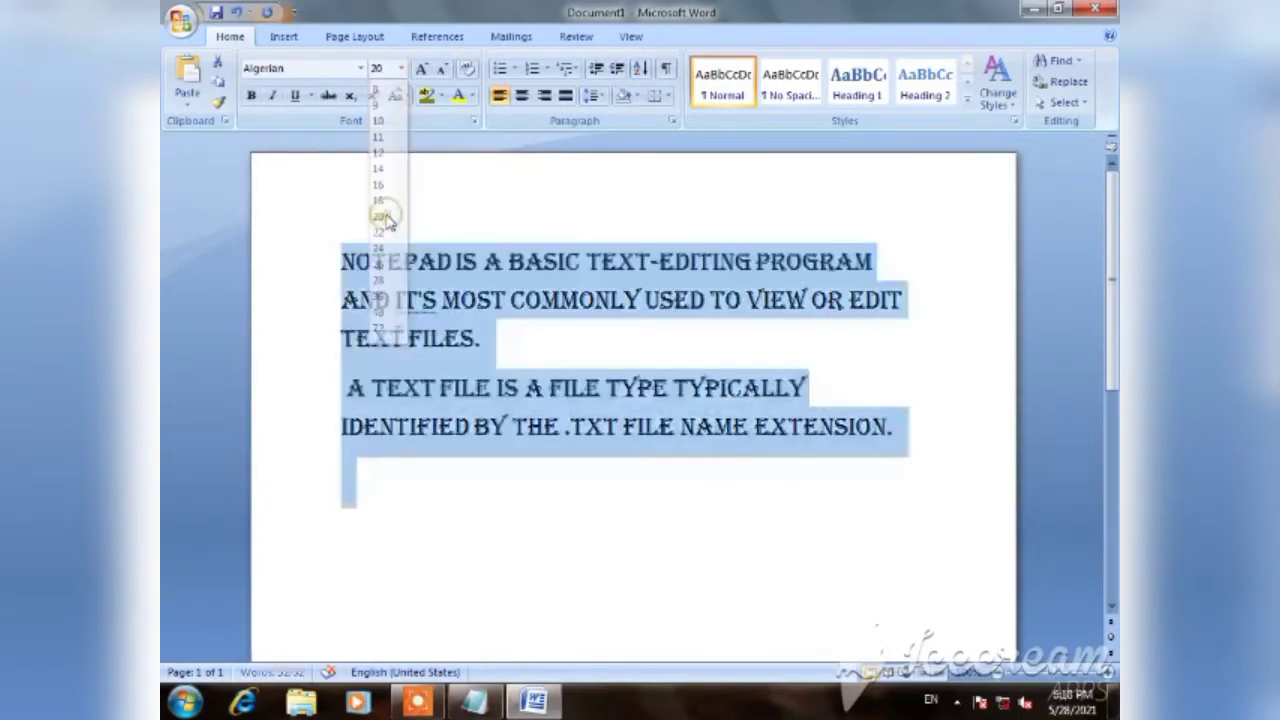
left_click(401, 69)
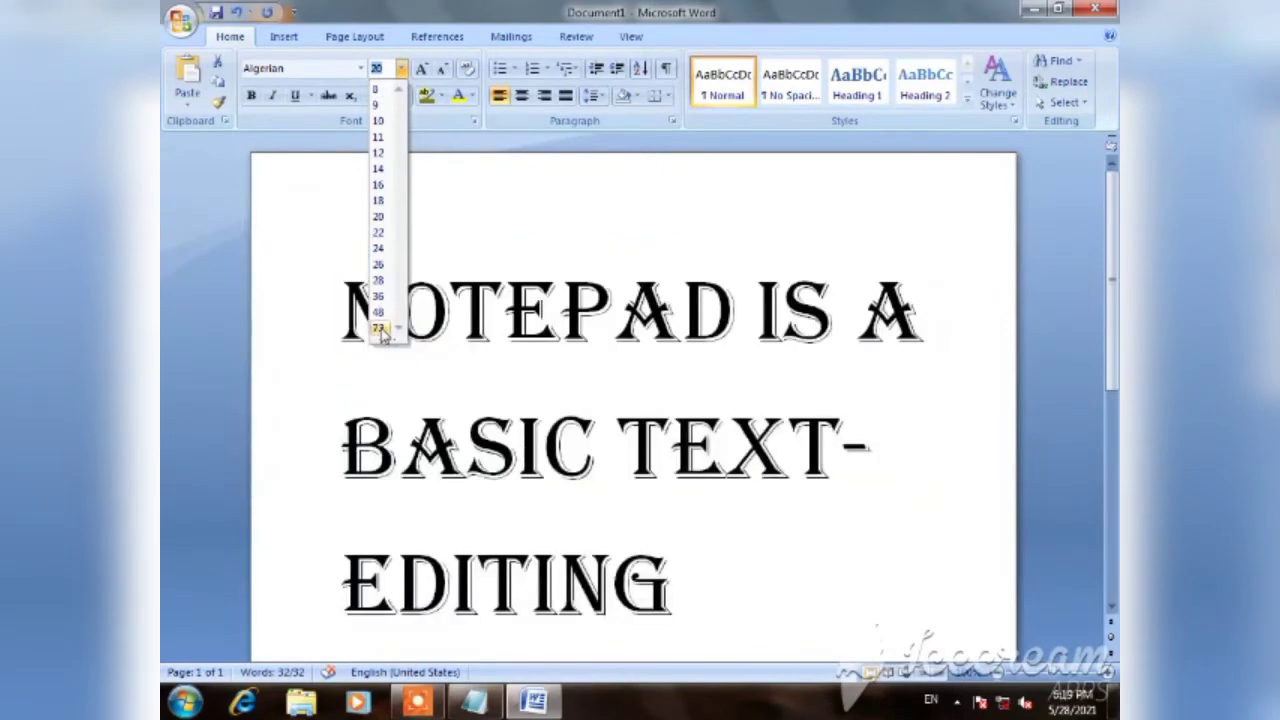
left_click(380, 186)
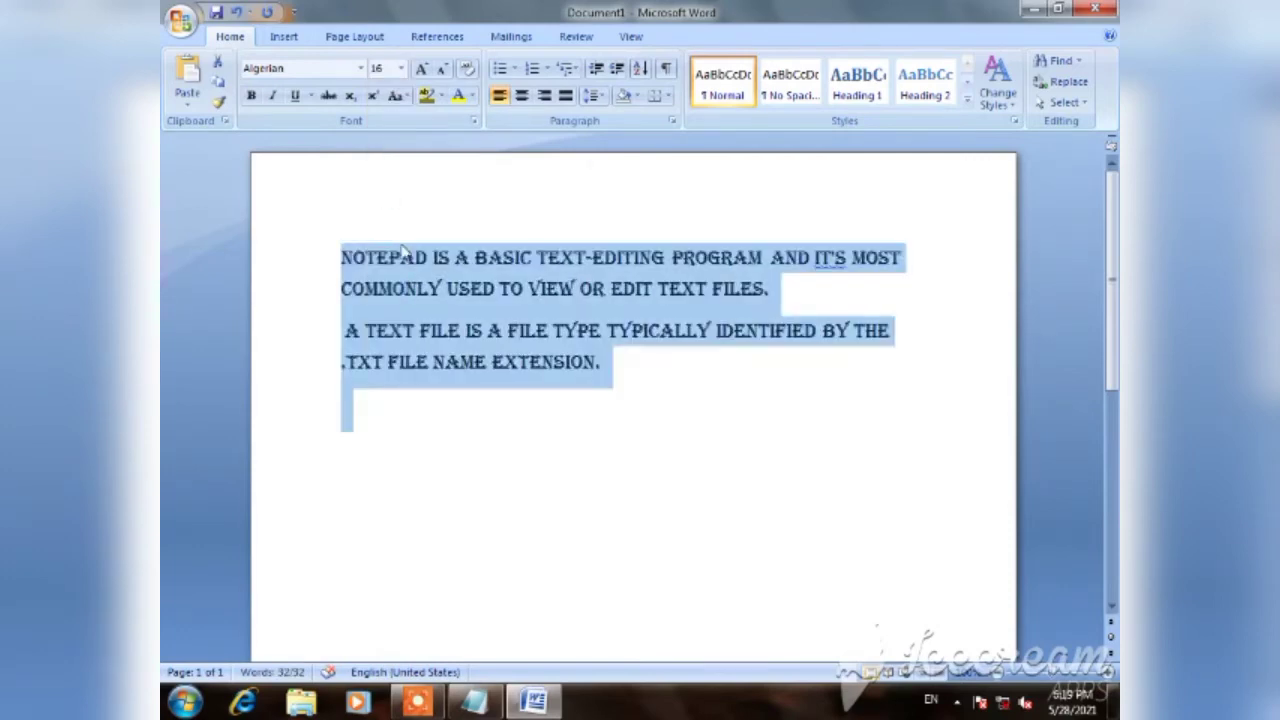
Enlarge the selected text with Grow Font in four increments, up to size 24
left_click(421, 68)
left_click(421, 68)
left_click(421, 68)
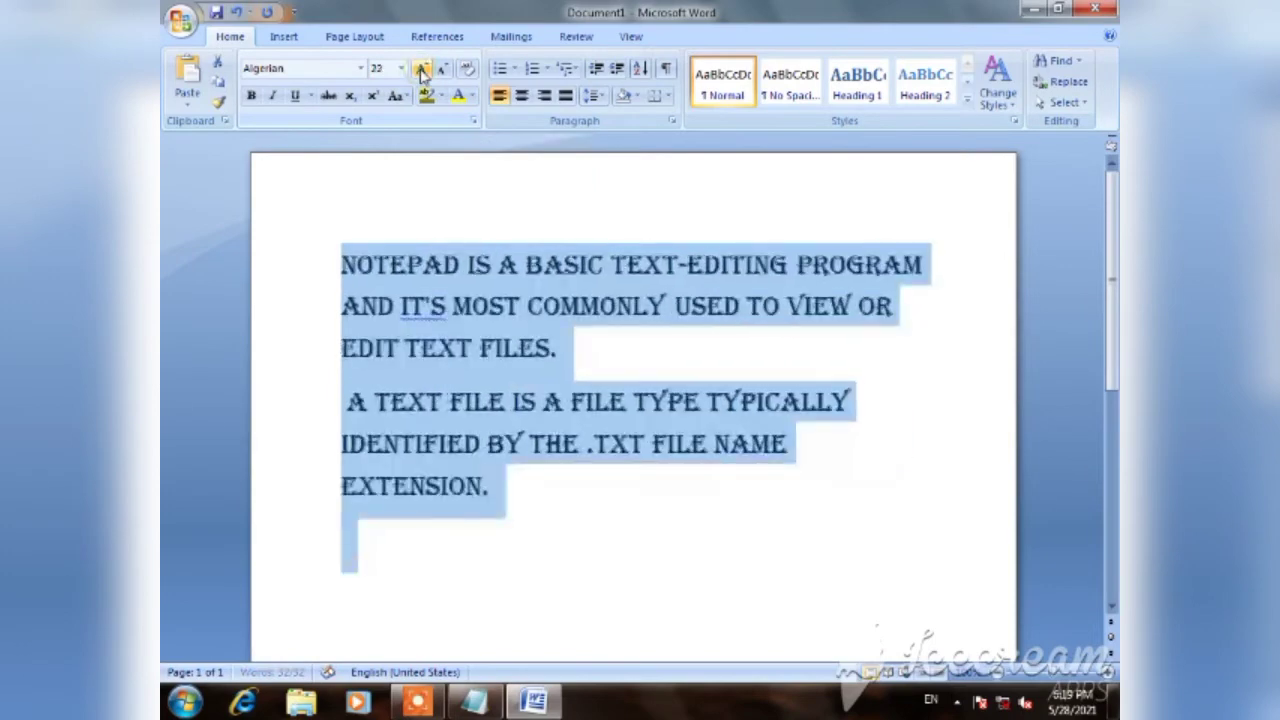
left_click(421, 68)
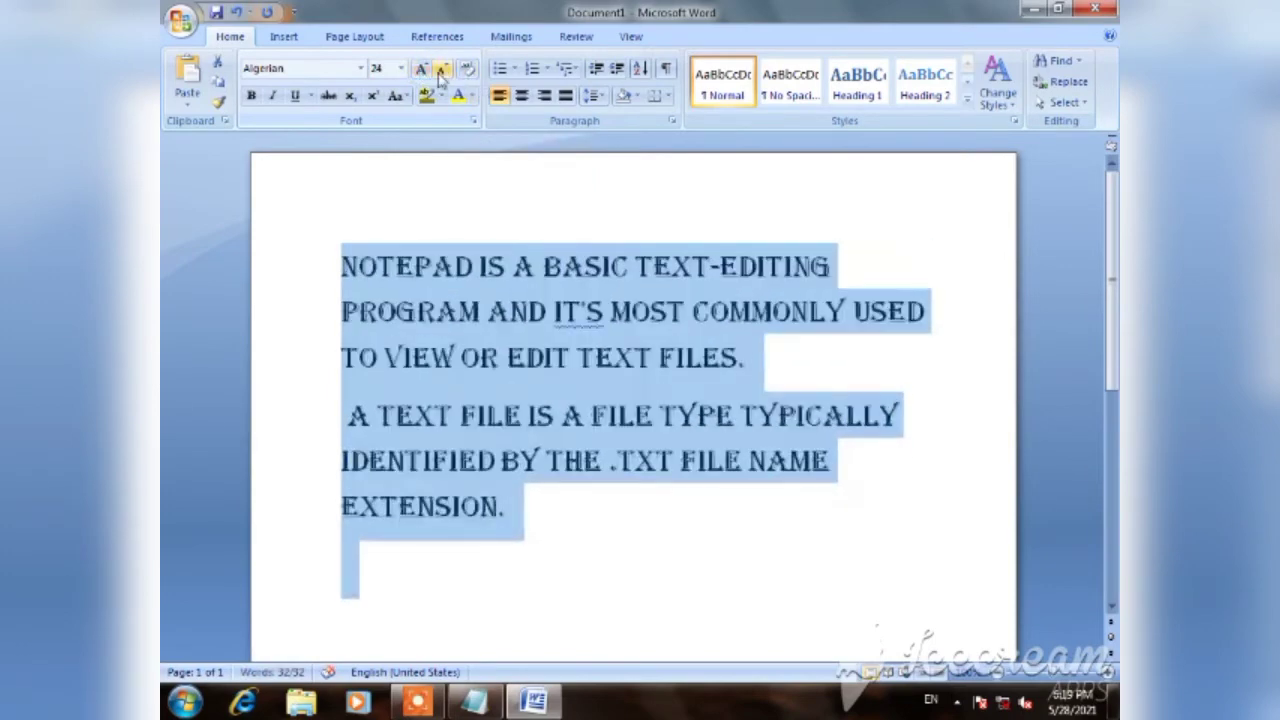
Reduce the selected text with Shrink Font in four increments, down to size 16, and deselect it
left_click(443, 69)
left_click(443, 69)
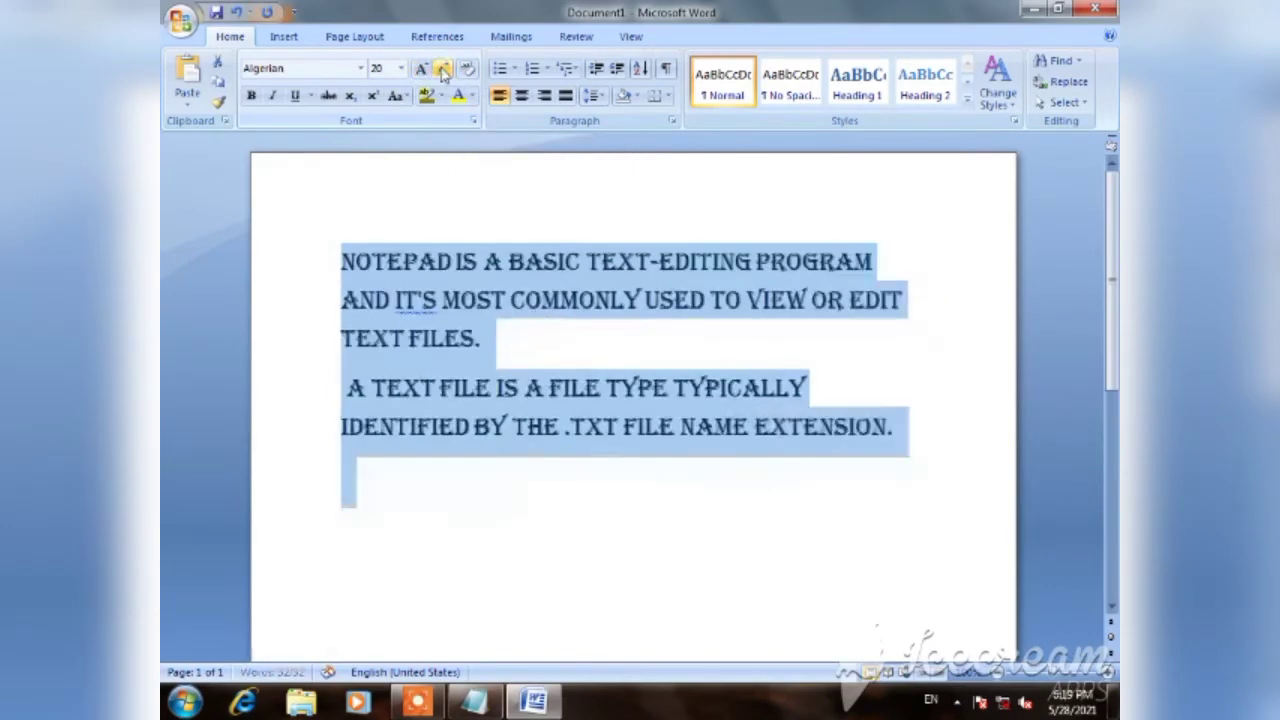
left_click(443, 69)
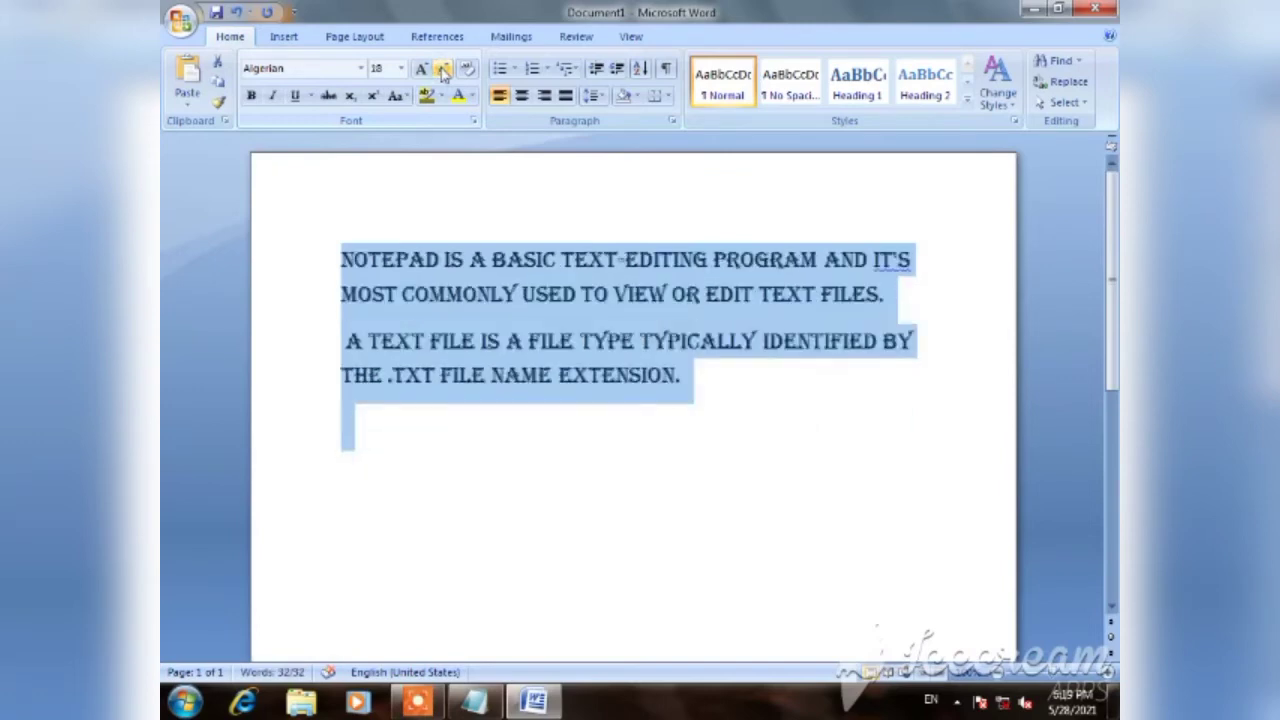
left_click(443, 69)
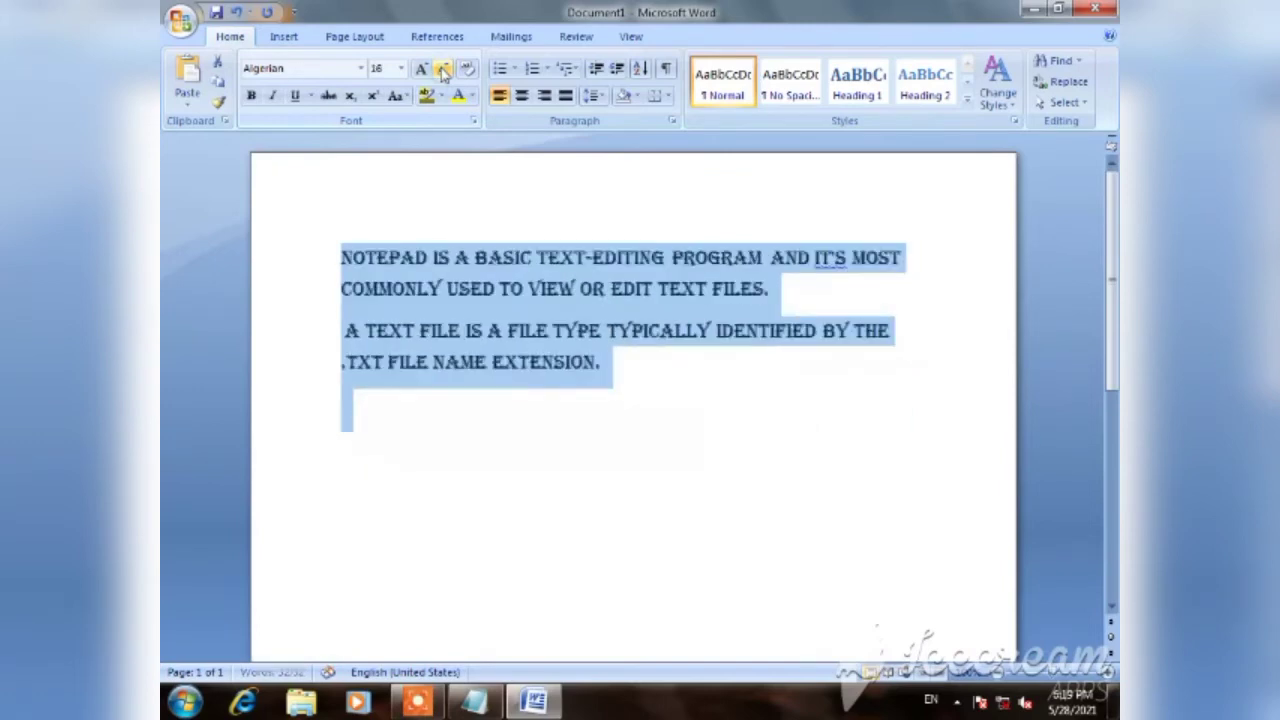
left_click(457, 277)
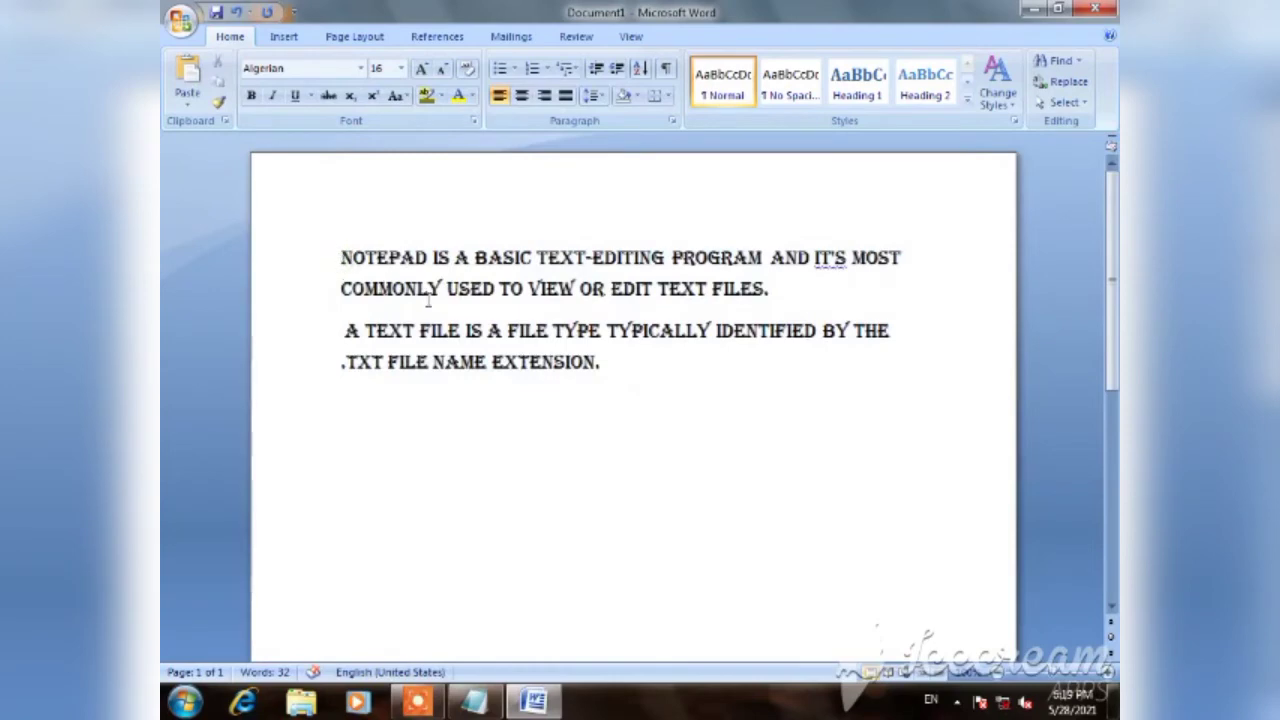
Select the whole document text and reduce it with Shrink Font in seven decrements, down to size 7
key("ctrl+Home")
key("shift+Right")
key("shift+Right")
key("shift+Right")
key("shift+Right")
key("shift+Right")
key("shift+Right")
key("shift+Right")
key("shift+Right")
key("shift+Right")
key("shift+Right")
key("shift+Right")
key("shift+Right")
key("shift+Right")
key("shift+Right")
key("shift+Right")
key("shift+Right")
key("shift+Right")
key("shift+Right")
key("shift+Right")
key("shift+Right")
key("shift+Right")
key("shift+Right")
key("shift+Right")
key("shift+Right")
key("shift+Right")
key("shift+Right")
key("shift+Right")
key("shift+Right")
key("shift+Right")
key("shift+Right")
key("shift+Right")
key("shift+Right")
key("shift+Right")
key("shift+Right")
key("shift+Right")
key("shift+Right")
key("shift+Right")
key("shift+Right")
key("shift+Right")
key("shift+Right")
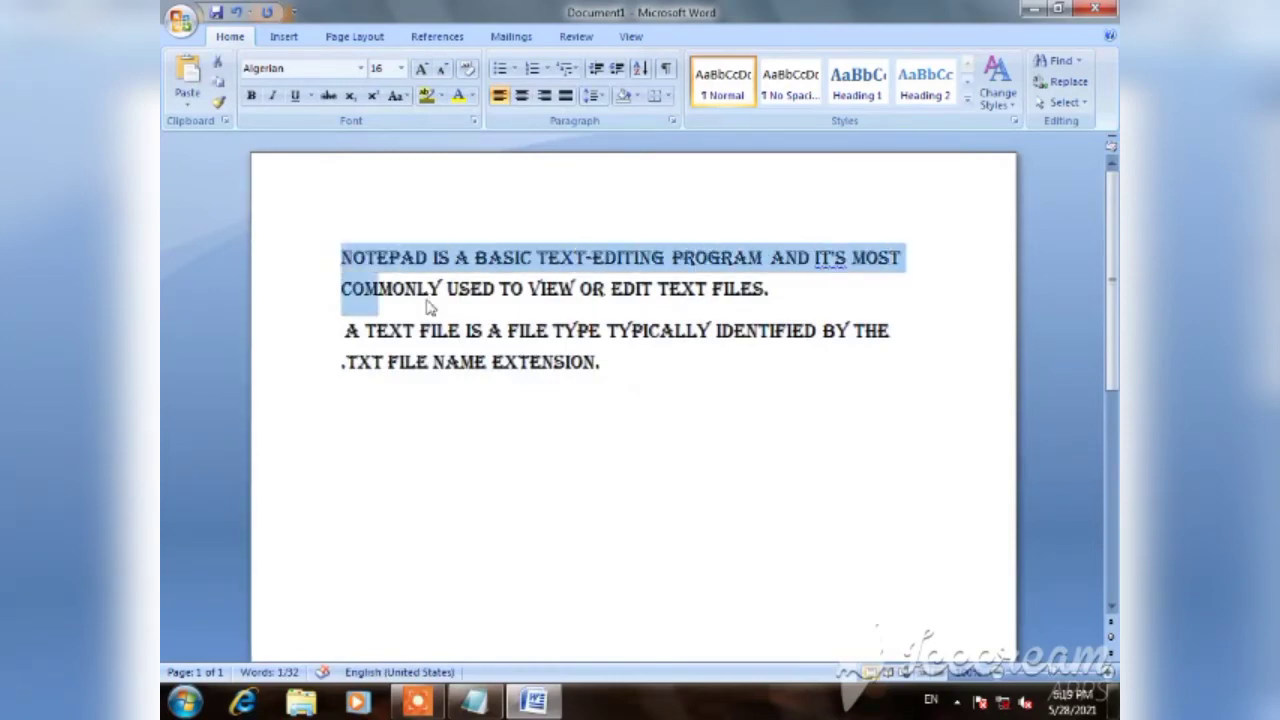
key("shift+Right")
key("shift+Right")
key("shift+Right")
key("shift+Right")
key("shift+Right")
key("shift+Right")
key("shift+Right")
key("shift+Right")
key("shift+Right")
key("shift+Right")
key("shift+Right")
key("shift+Right")
key("shift+Right")
key("shift+Right")
key("shift+Right")
key("shift+Right")
key("shift+Right")
key("shift+Right")
key("shift+Right")
key("shift+Right")
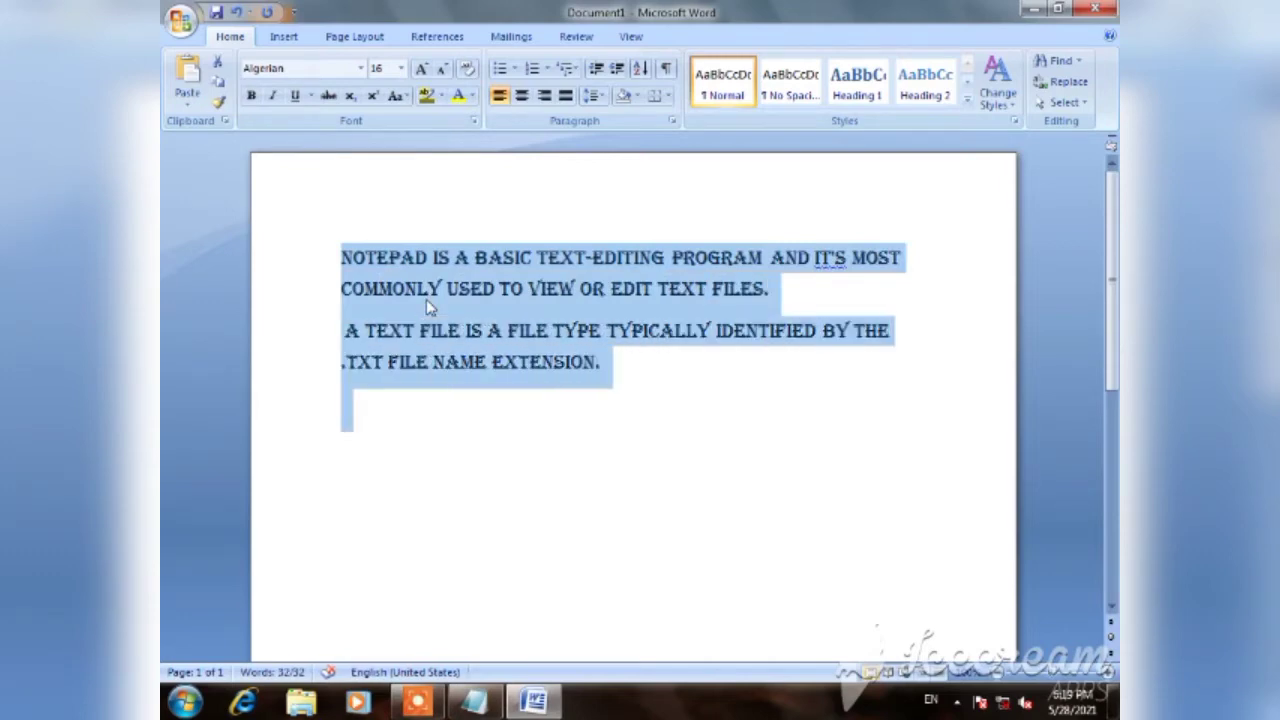
left_click(444, 74)
left_click(444, 74)
left_click(444, 74)
left_click(444, 74)
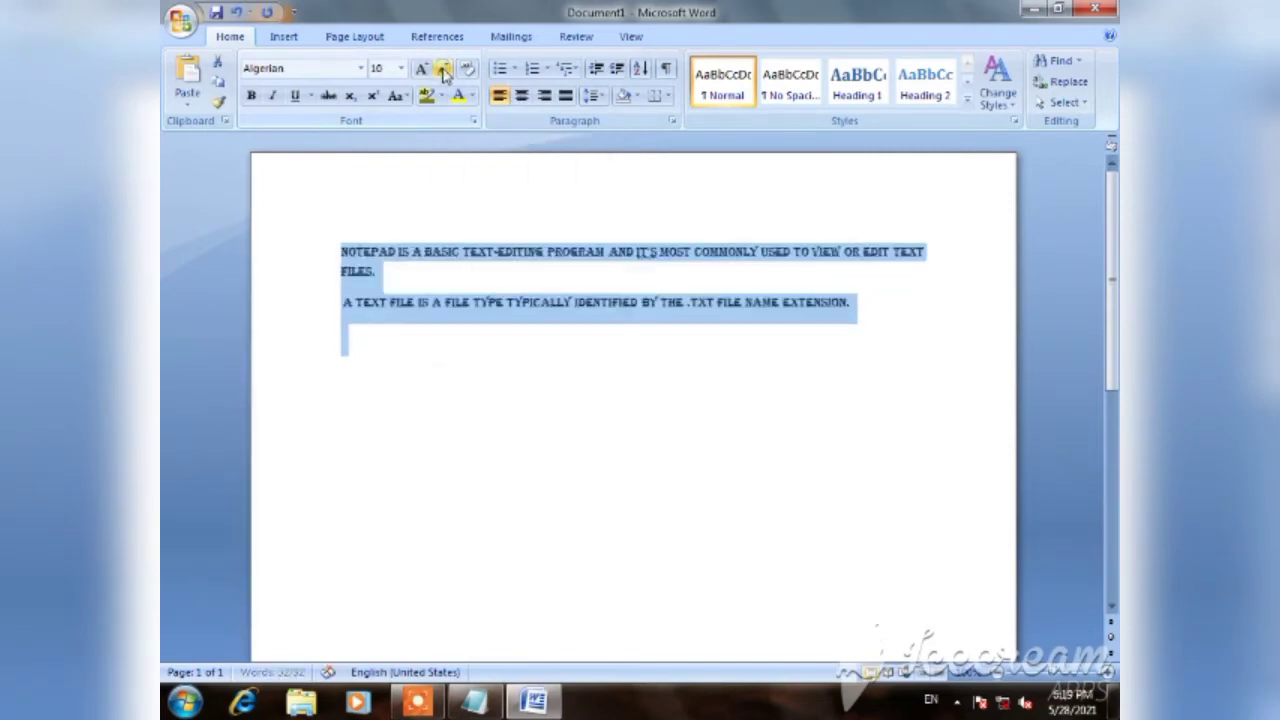
left_click(444, 74)
left_click(444, 74)
left_click(444, 74)
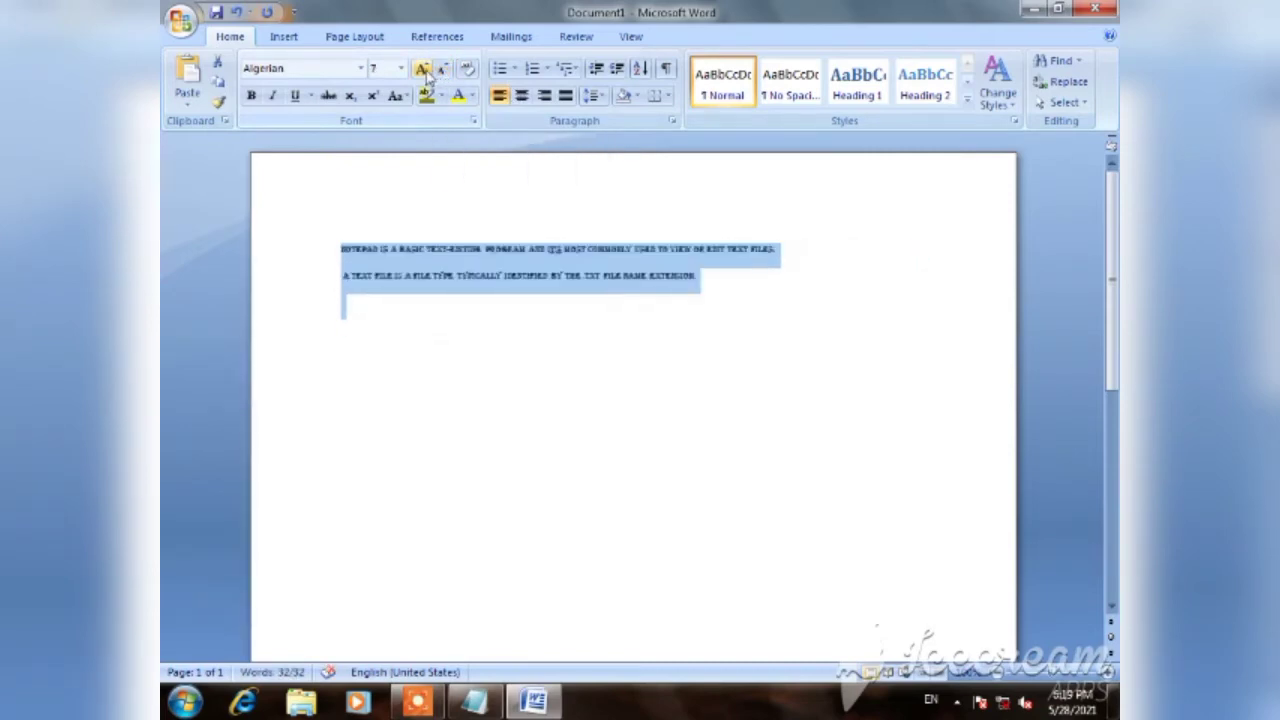
Enlarge the selected text with Grow Font in five increments, up to size 12
left_click(426, 74)
left_click(426, 74)
left_click(426, 74)
left_click(426, 74)
left_click(426, 74)
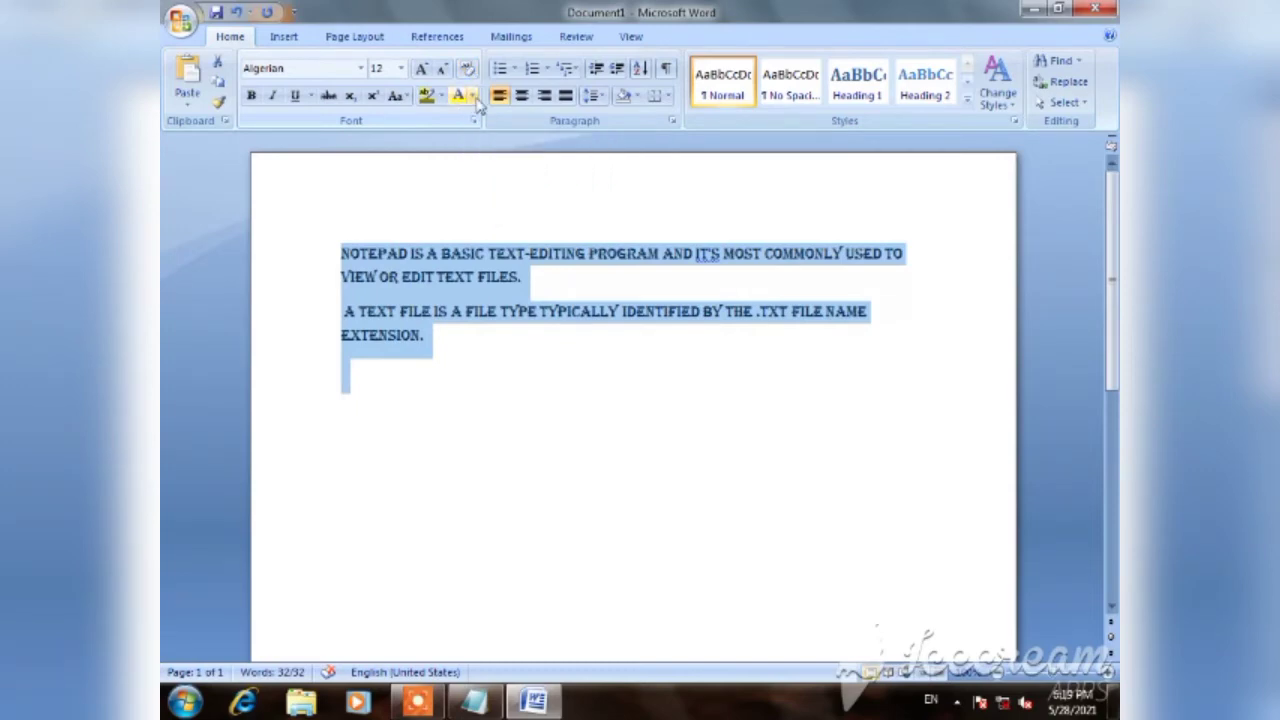
Set the font color of the selected text to standard red and deselect it
left_click(473, 96)
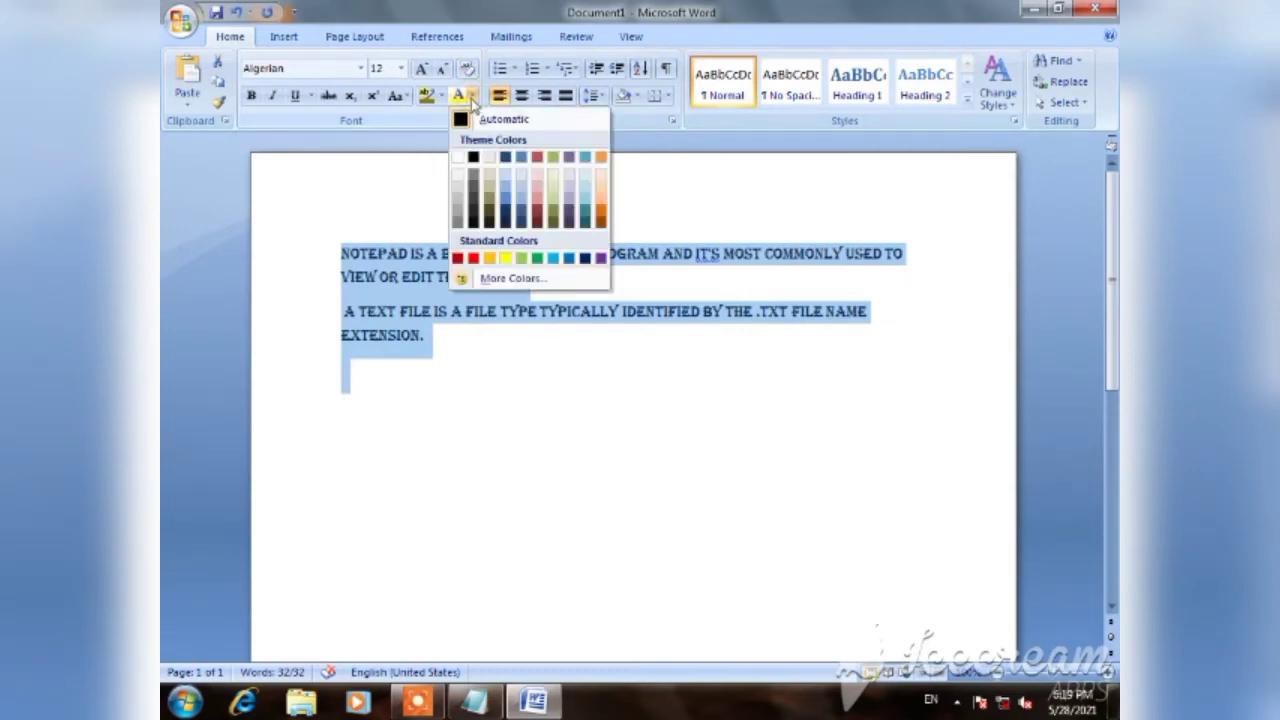
left_click(474, 252)
left_click(476, 230)
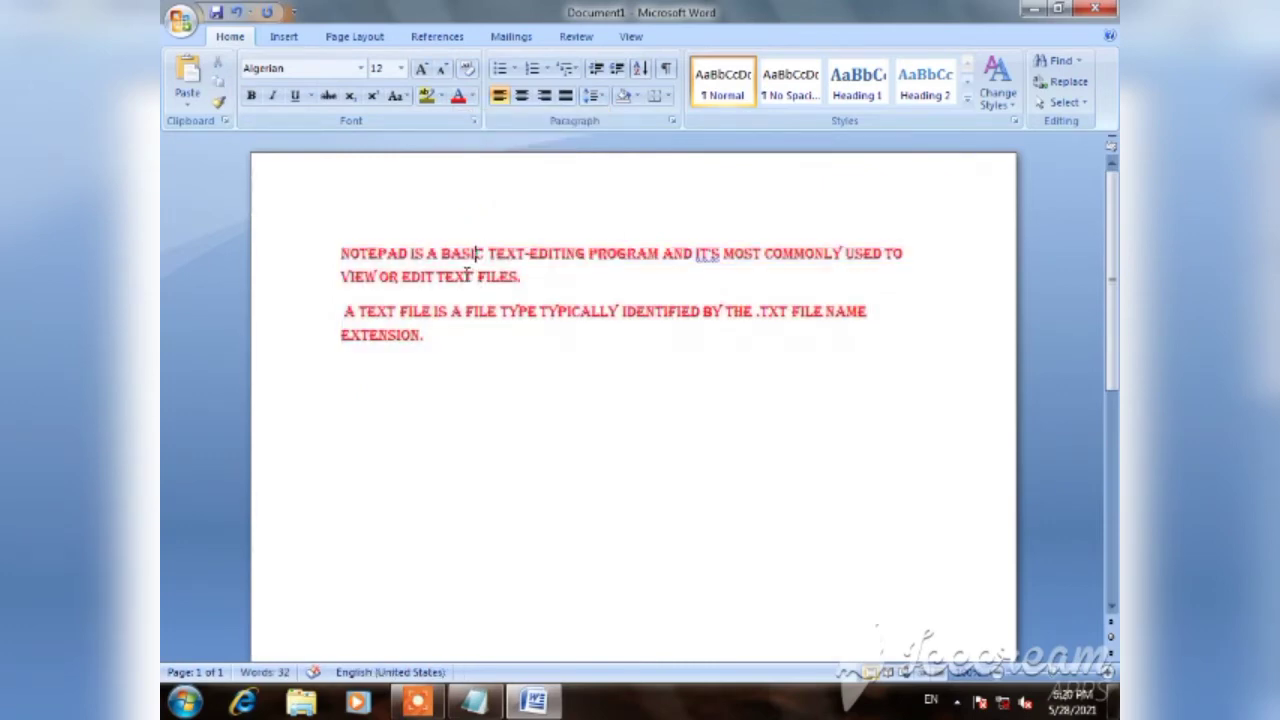
Clear all formatting from the whole document text and deselect it
key("ctrl+a")
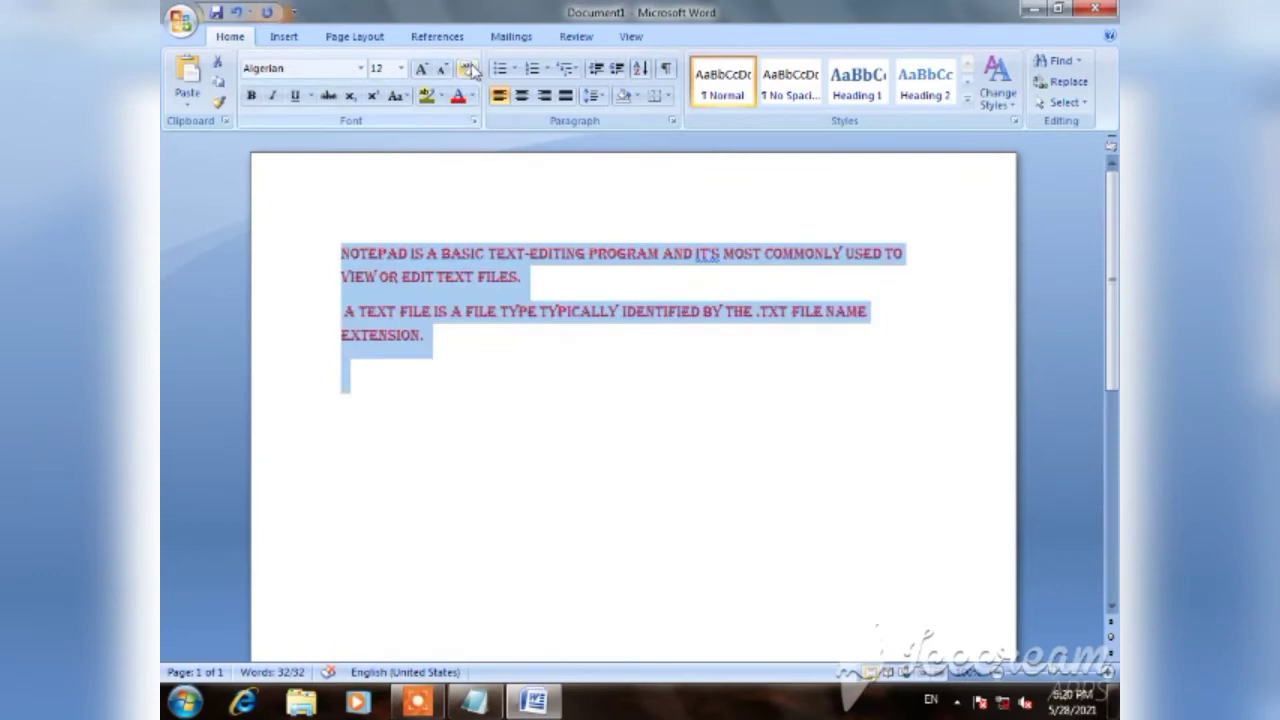
left_click(467, 68)
left_click(451, 311)
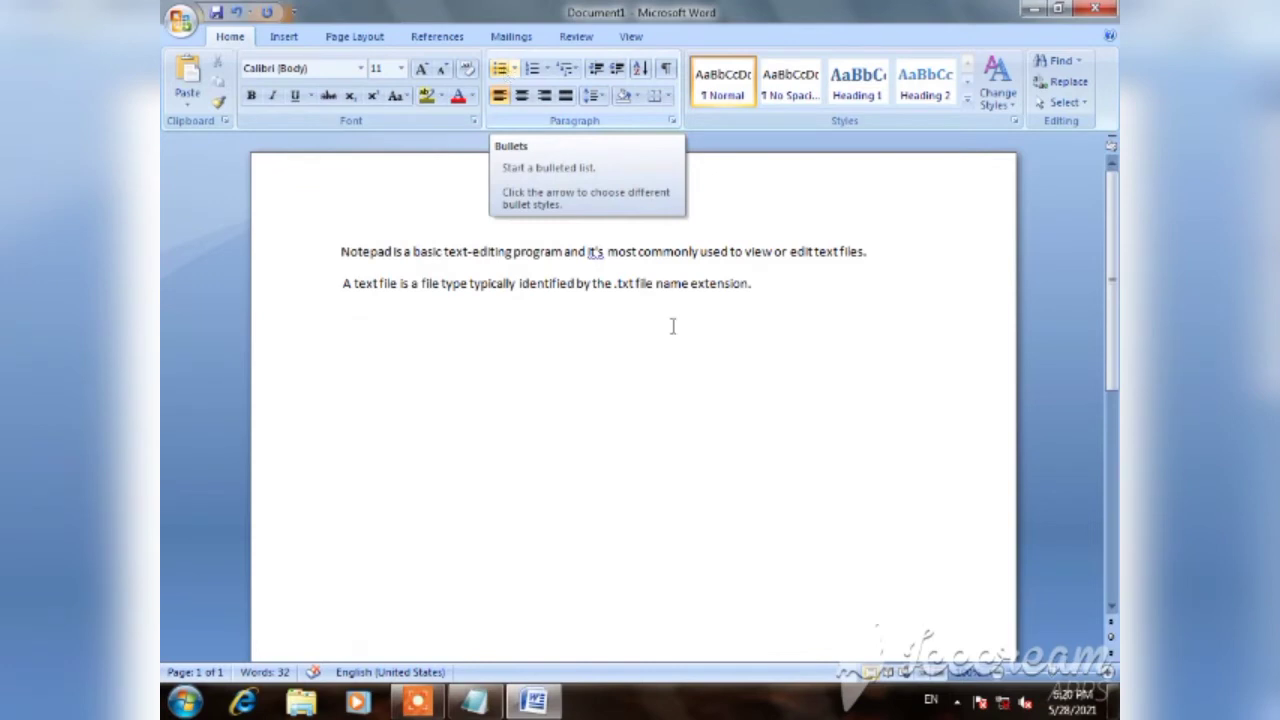
Enter the line "Kinds of device" below the two paragraphs and start a new line under it
type("k")
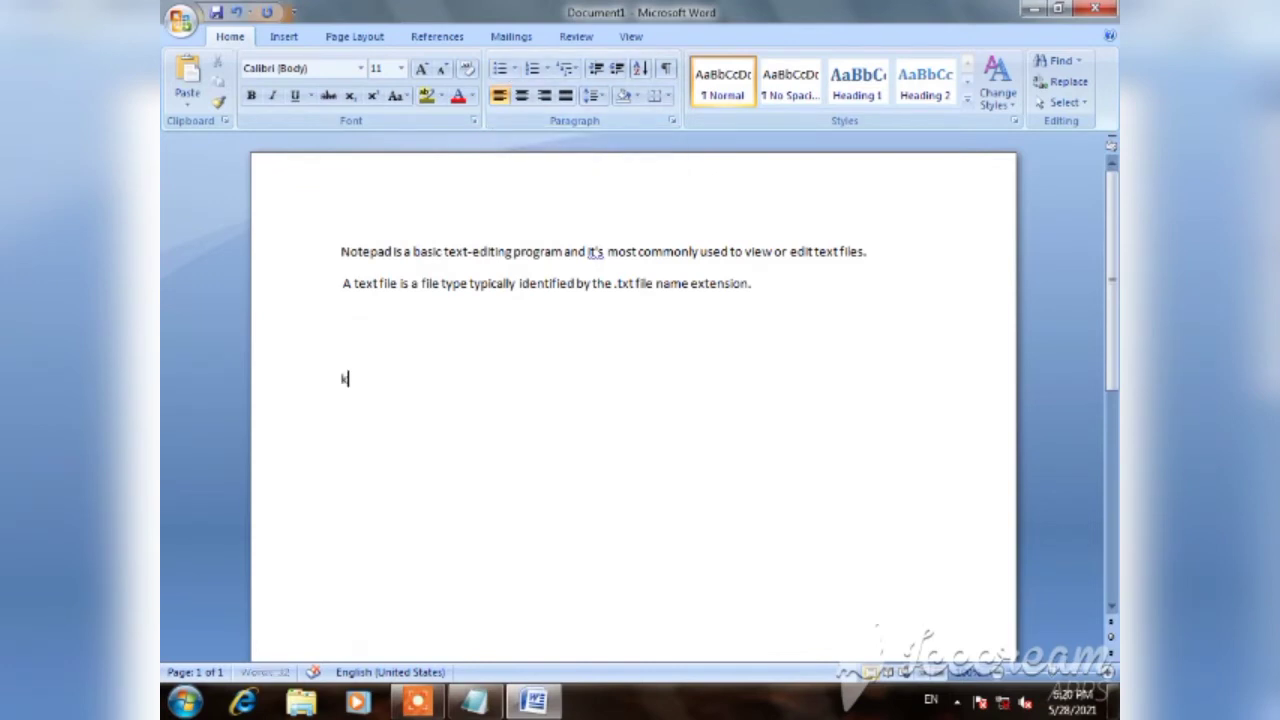
type("inds of device")
key("Return")
Start a bulleted list under "Kinds of device" and change its bullet symbol to the checkmark
left_click(497, 68)
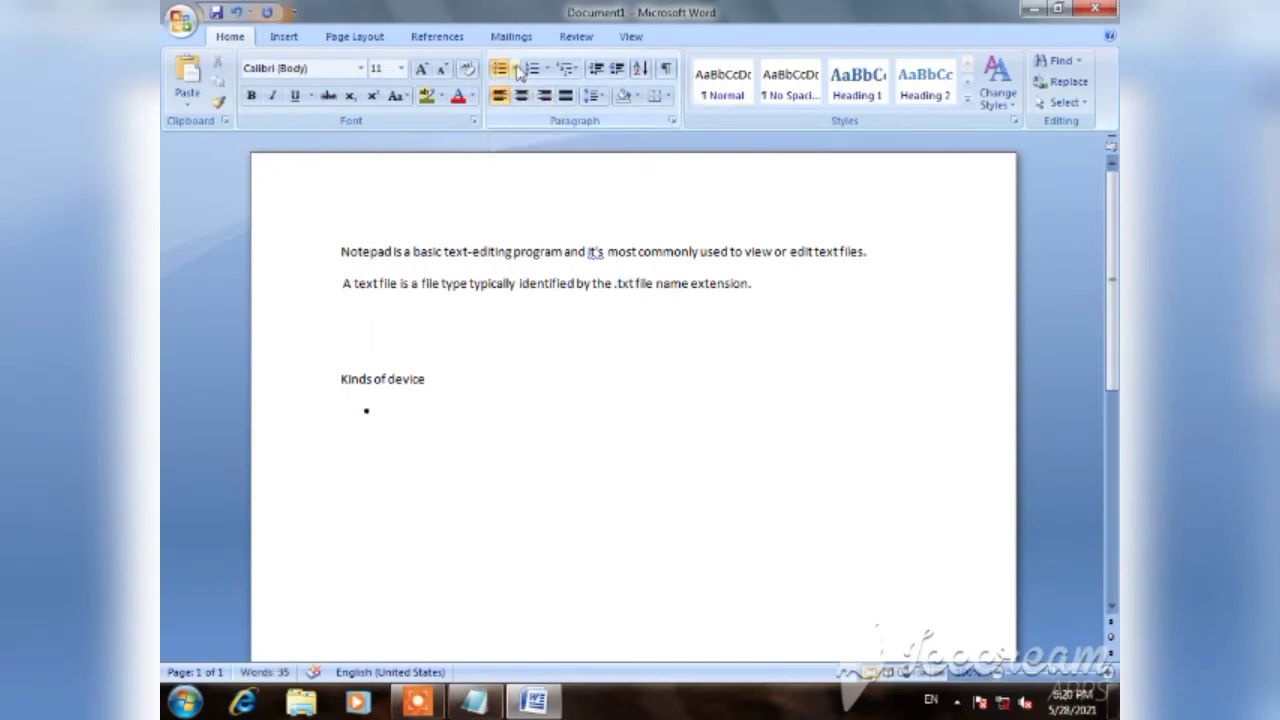
left_click(516, 70)
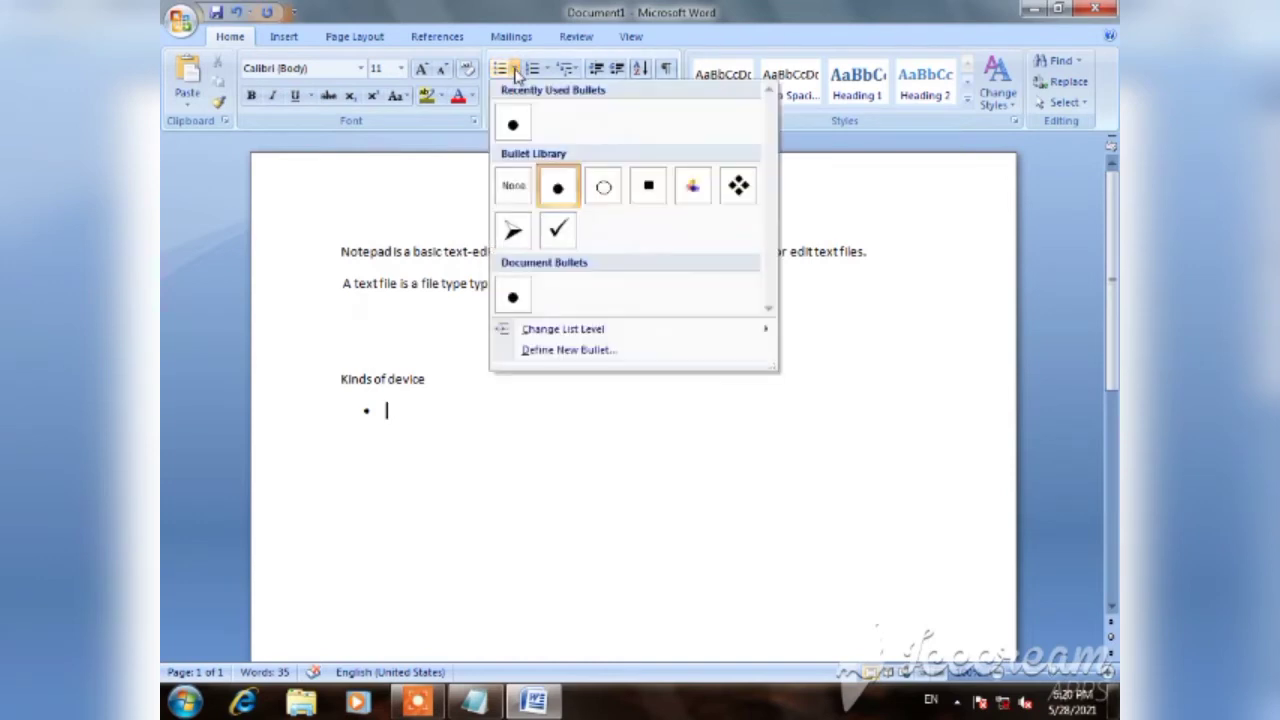
left_click(560, 236)
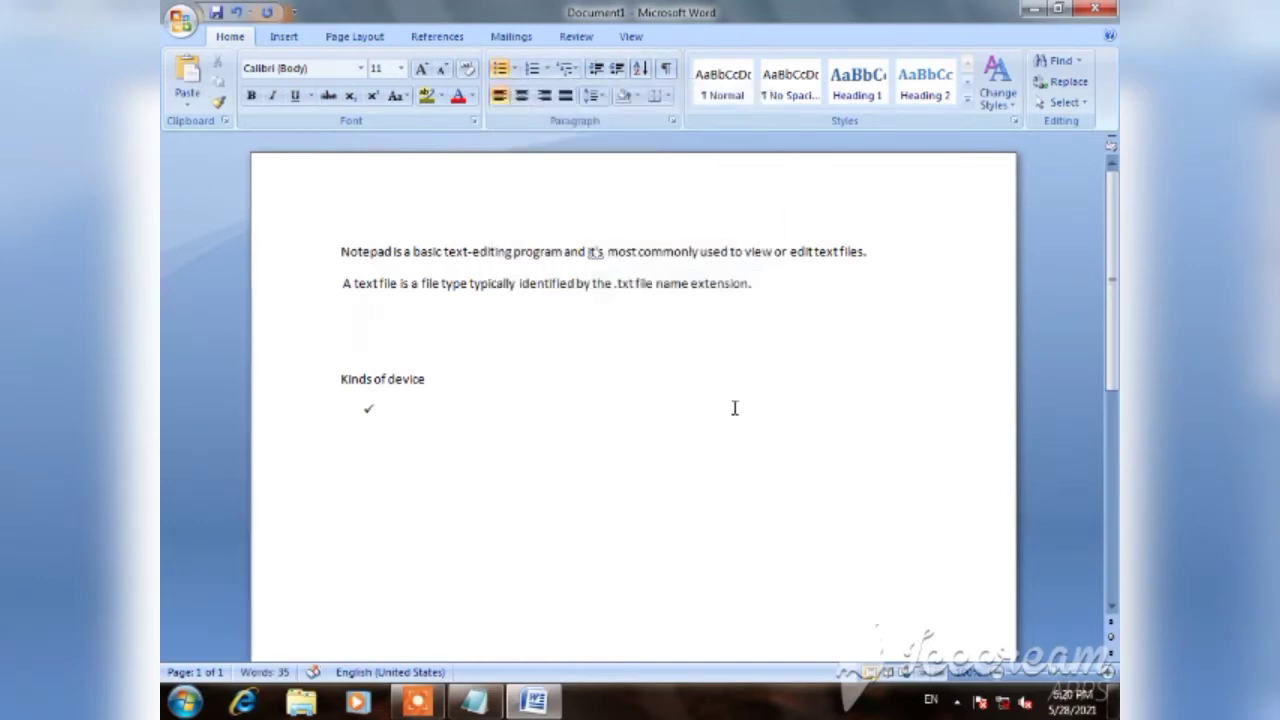
Enter the bulleted items "Input device", "Output device" and "Processing unit", and end the list
type("I")
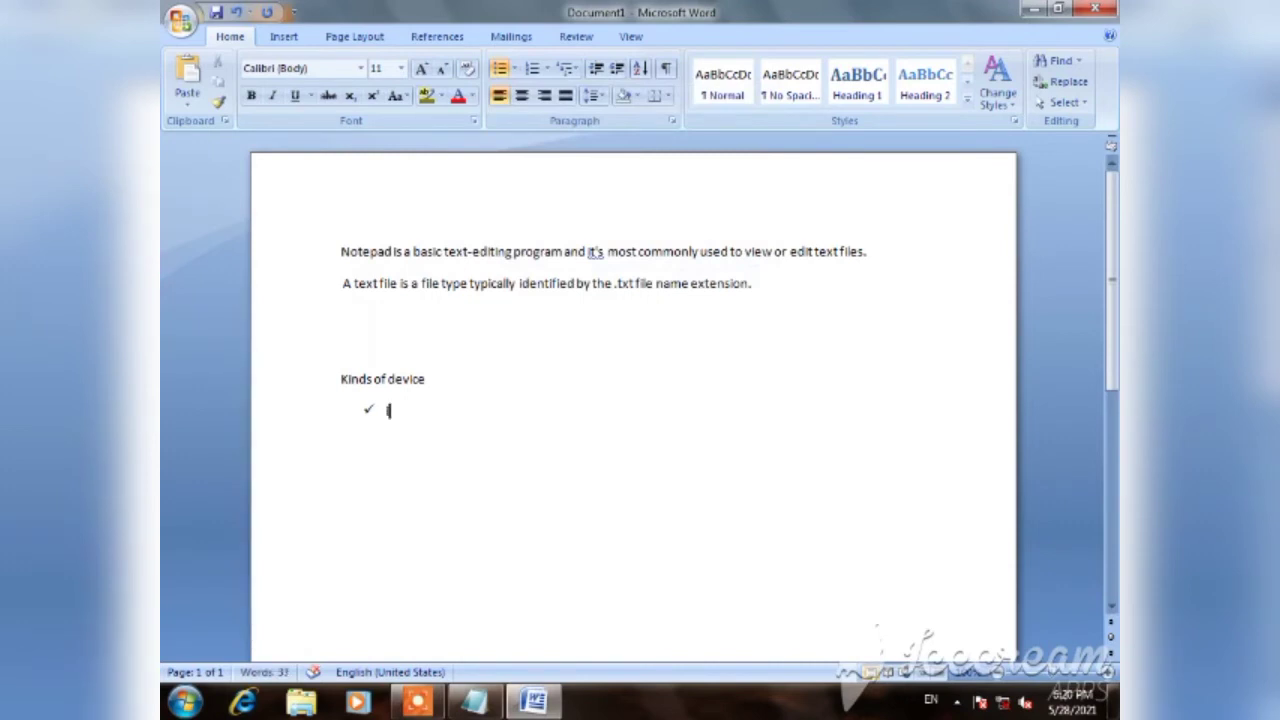
type("nput device")
key("Return")
type("ou")
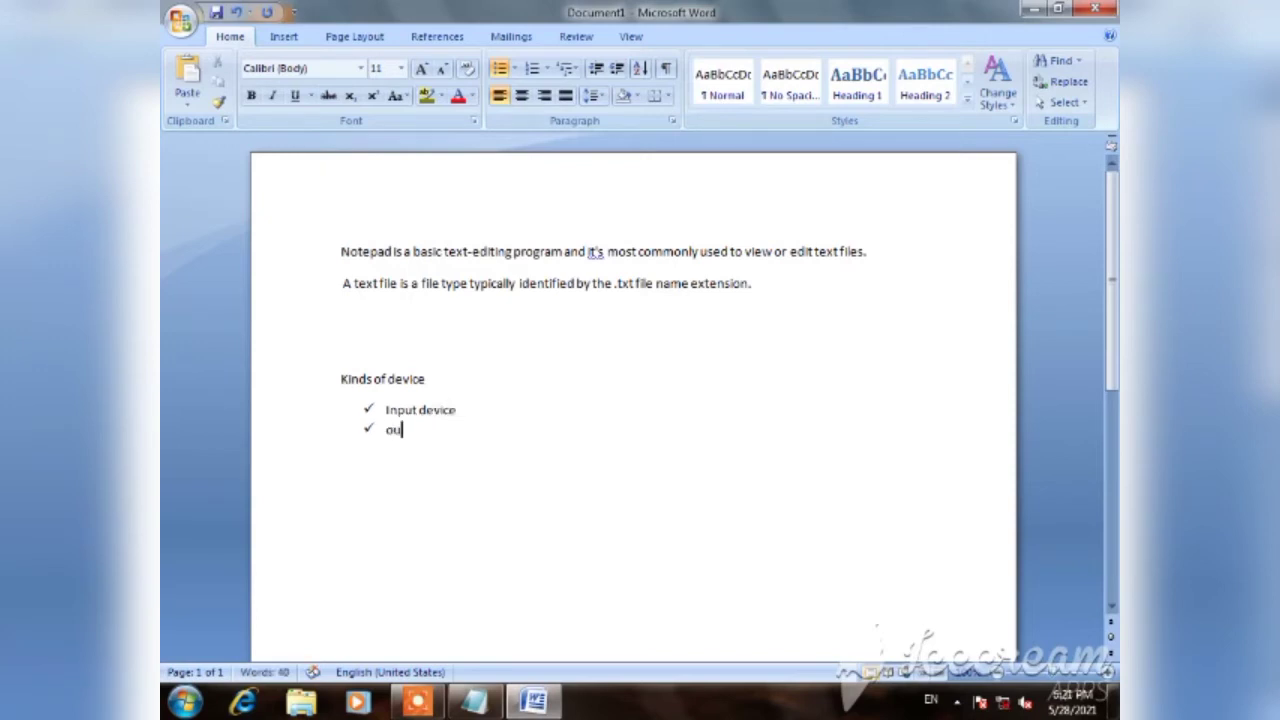
type("tput device")
key("Return")
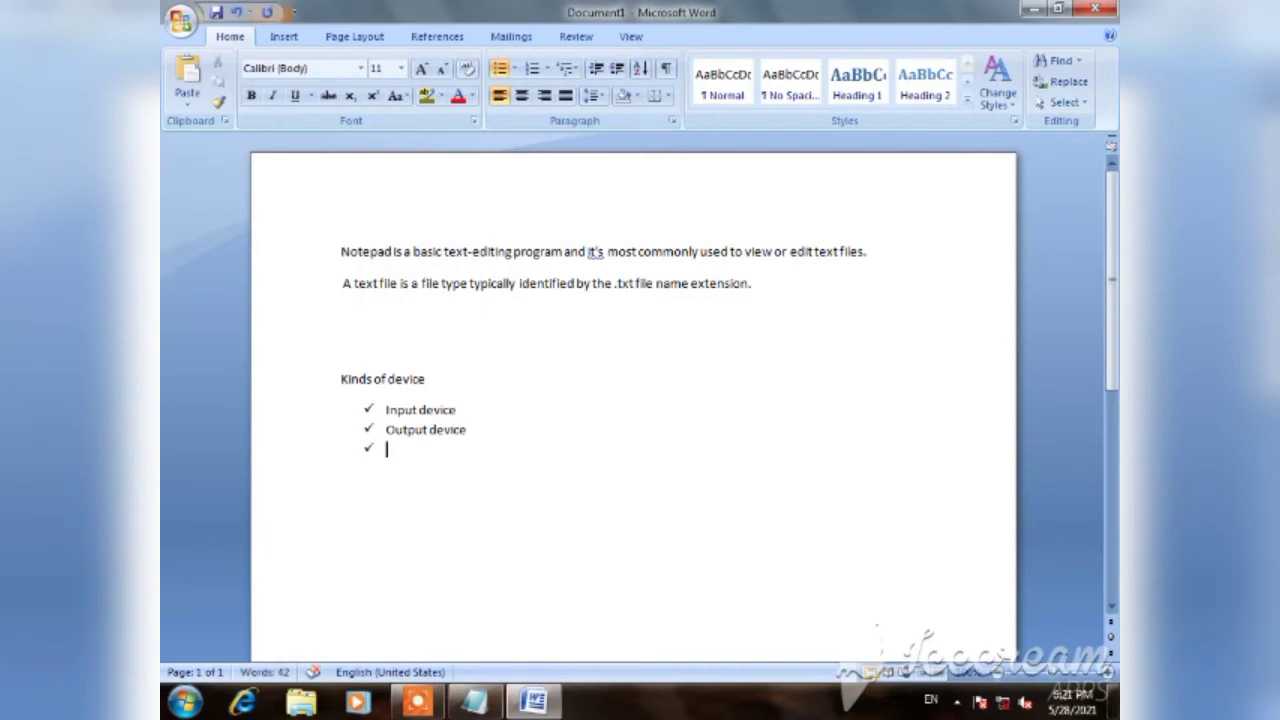
type("processing unit")
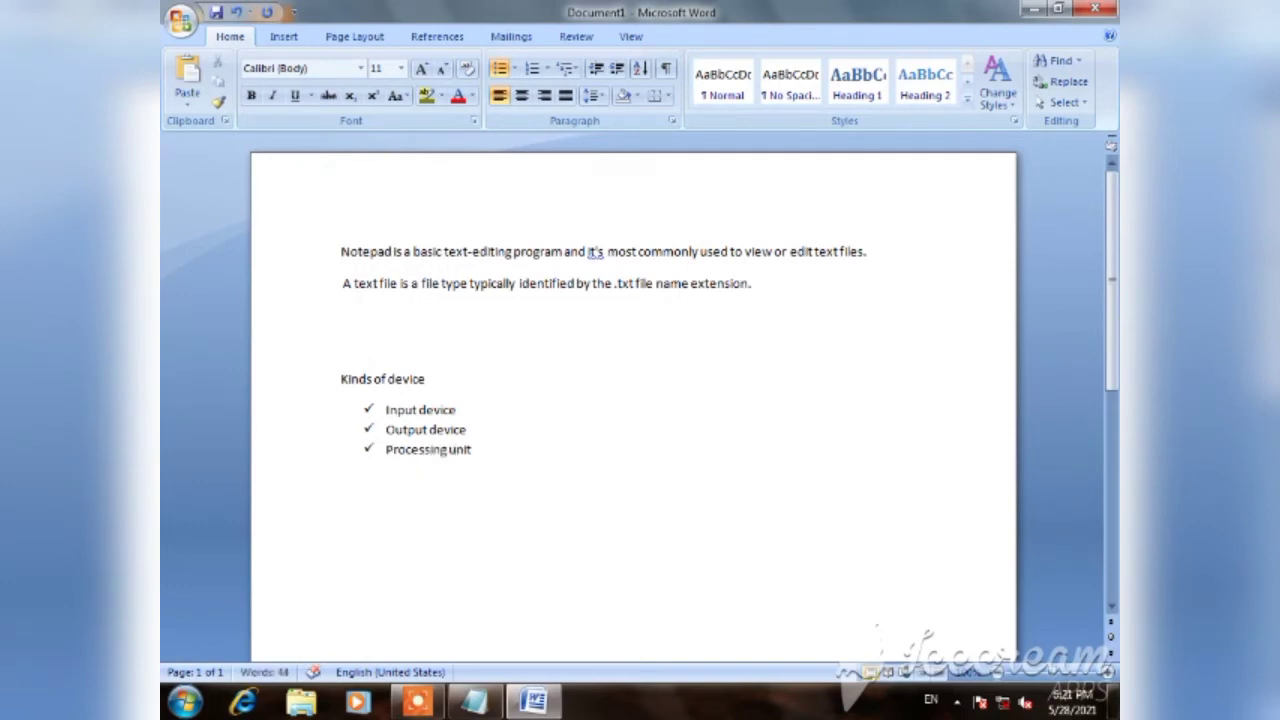
key("Return")
key("Return")
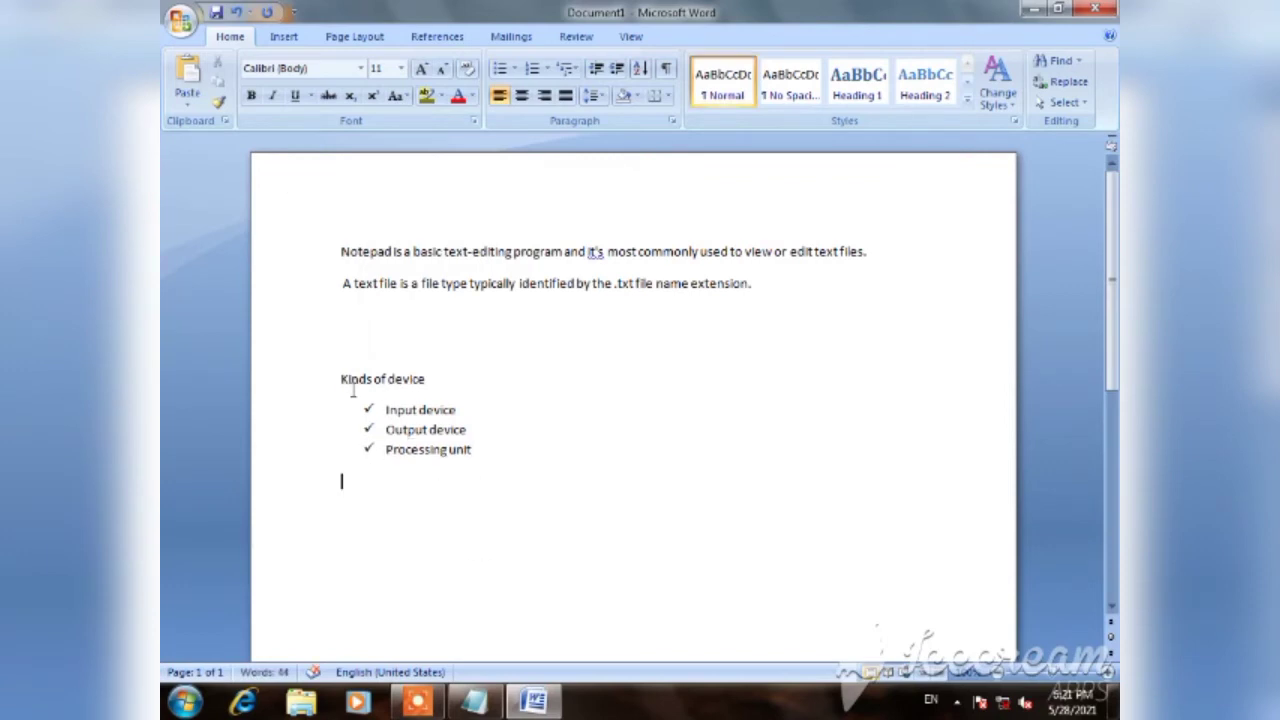
left_click_drag(384, 409, 471, 457)
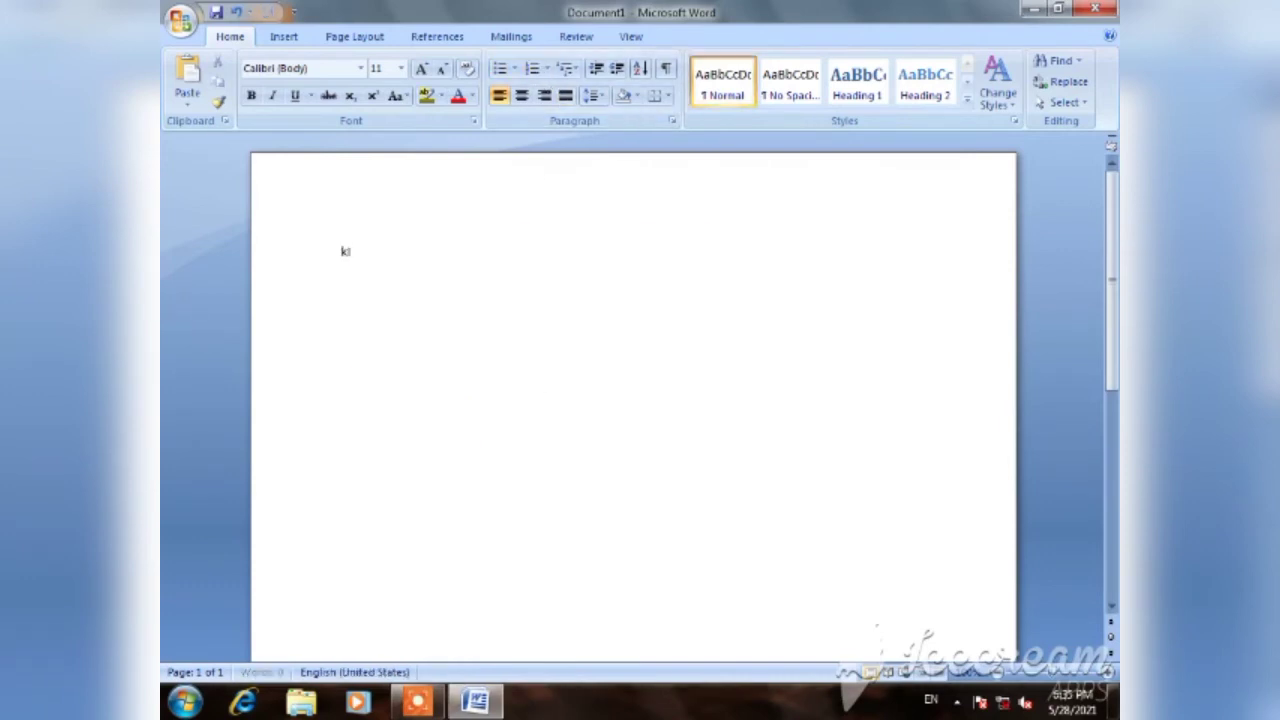
Enter the heading line "Kinds of device" in the blank document and start a new line
type("kind")
type("s of device")
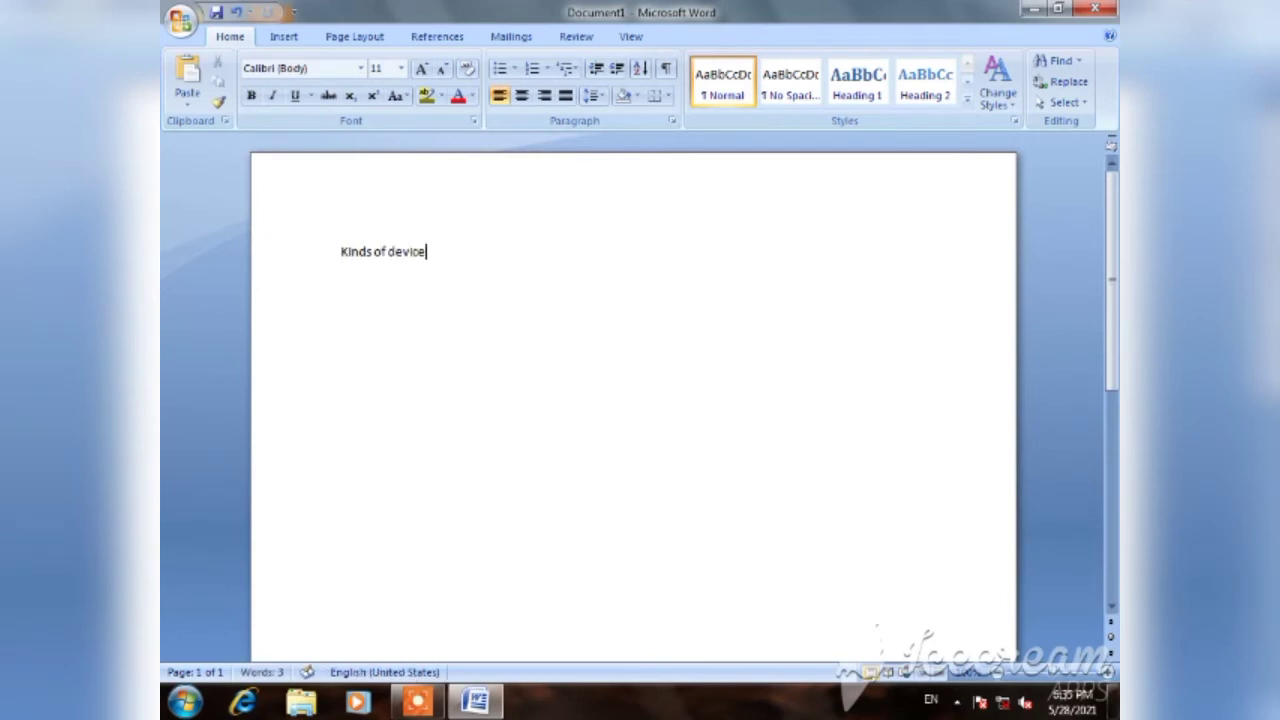
key("Return")
Create a 1. 2. 3. numbered list with the items "Input device", "Output device" and "Processing unit", and end the list
left_click(548, 68)
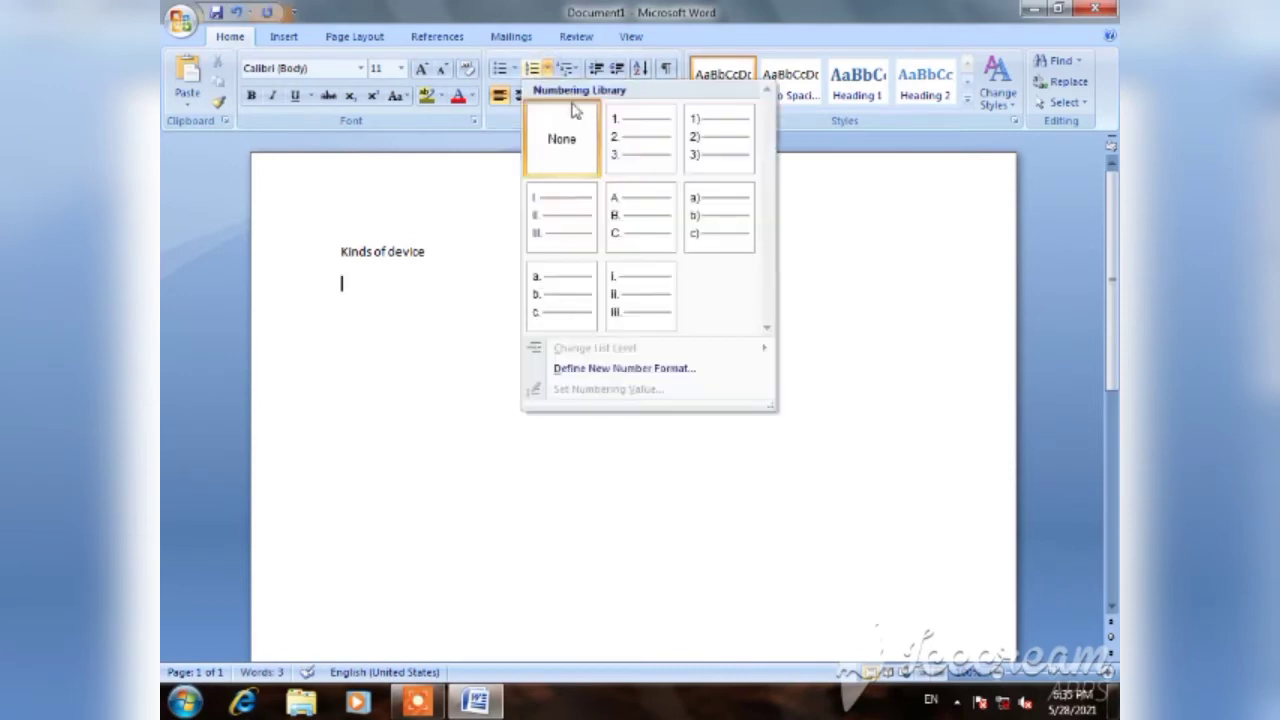
left_click(621, 140)
type("inpu")
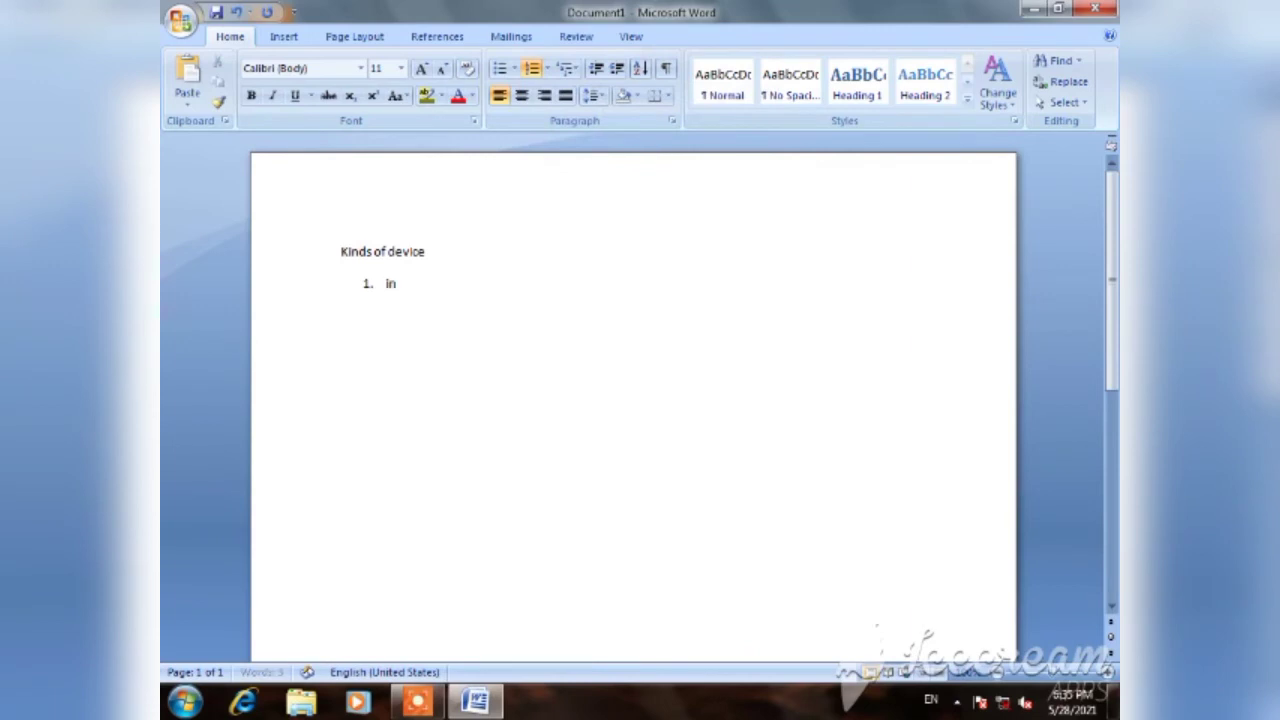
type("t device")
key("Return")
type("output")
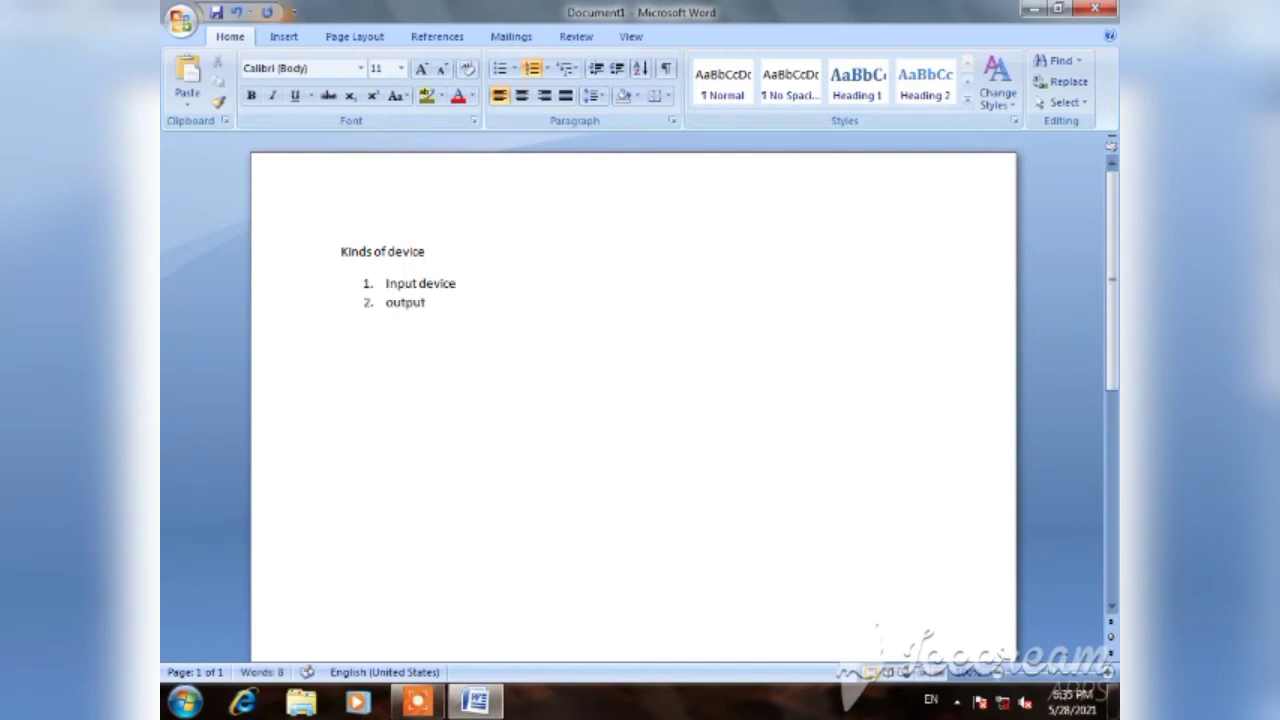
type(" device")
key("Return")
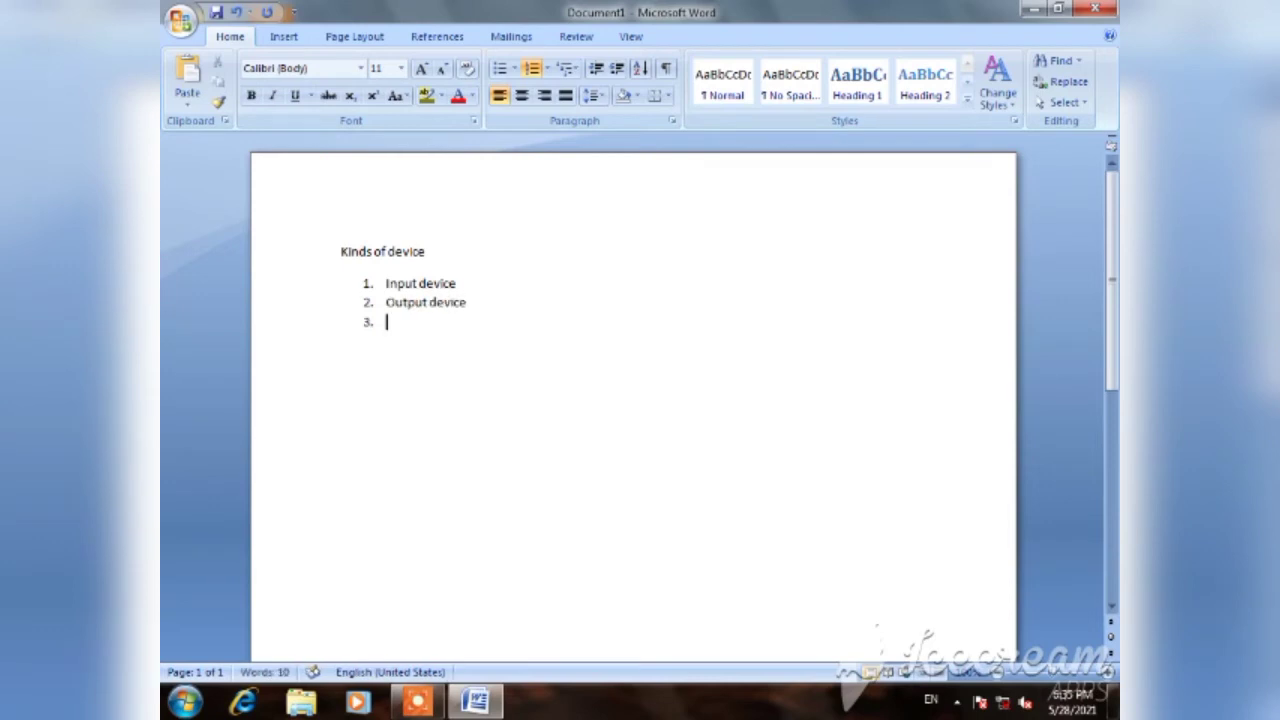
type("processing un")
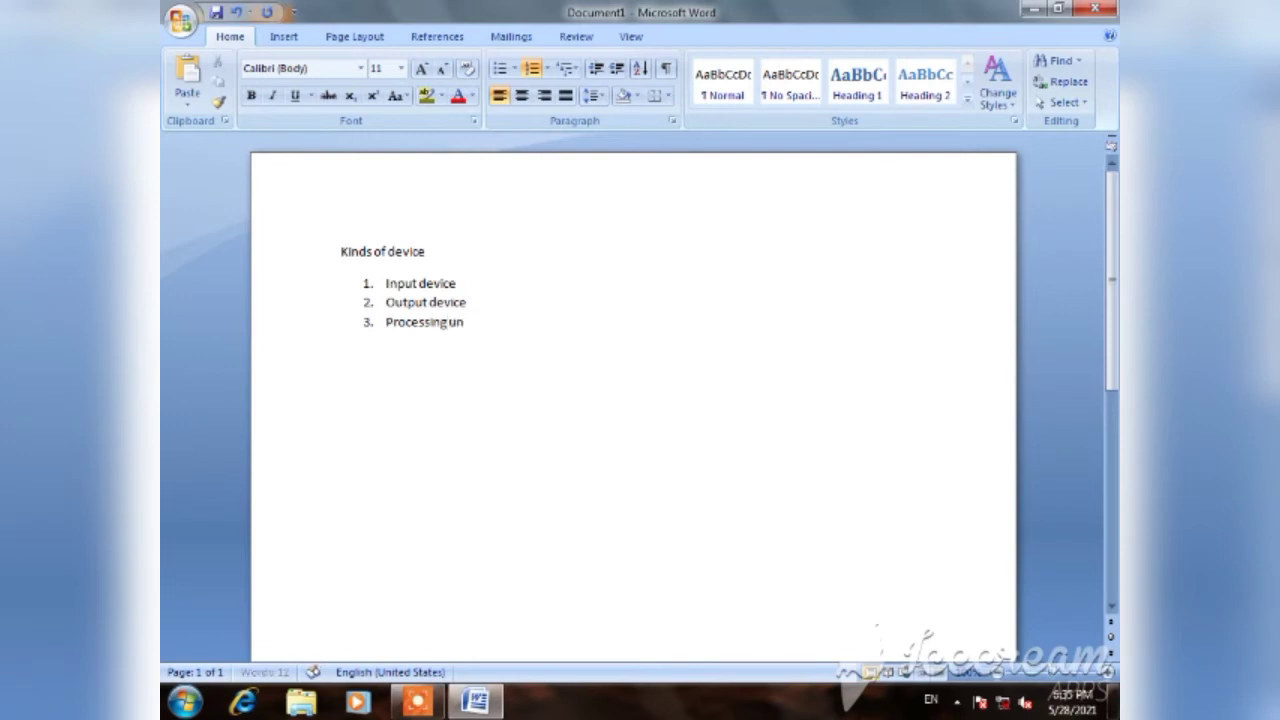
type("it")
key("Return")
key("Return")
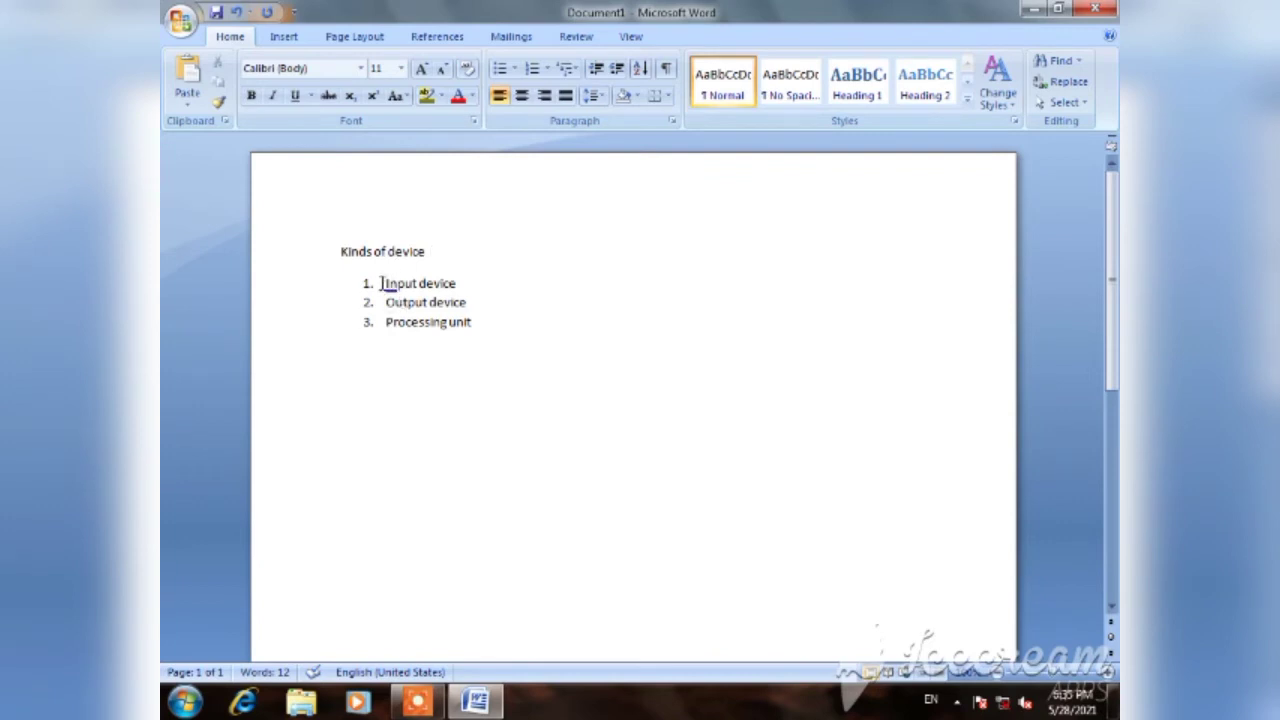
Change the numbering format of the three list items to i. ii. iii. and deselect them
left_click_drag(398, 287, 480, 340)
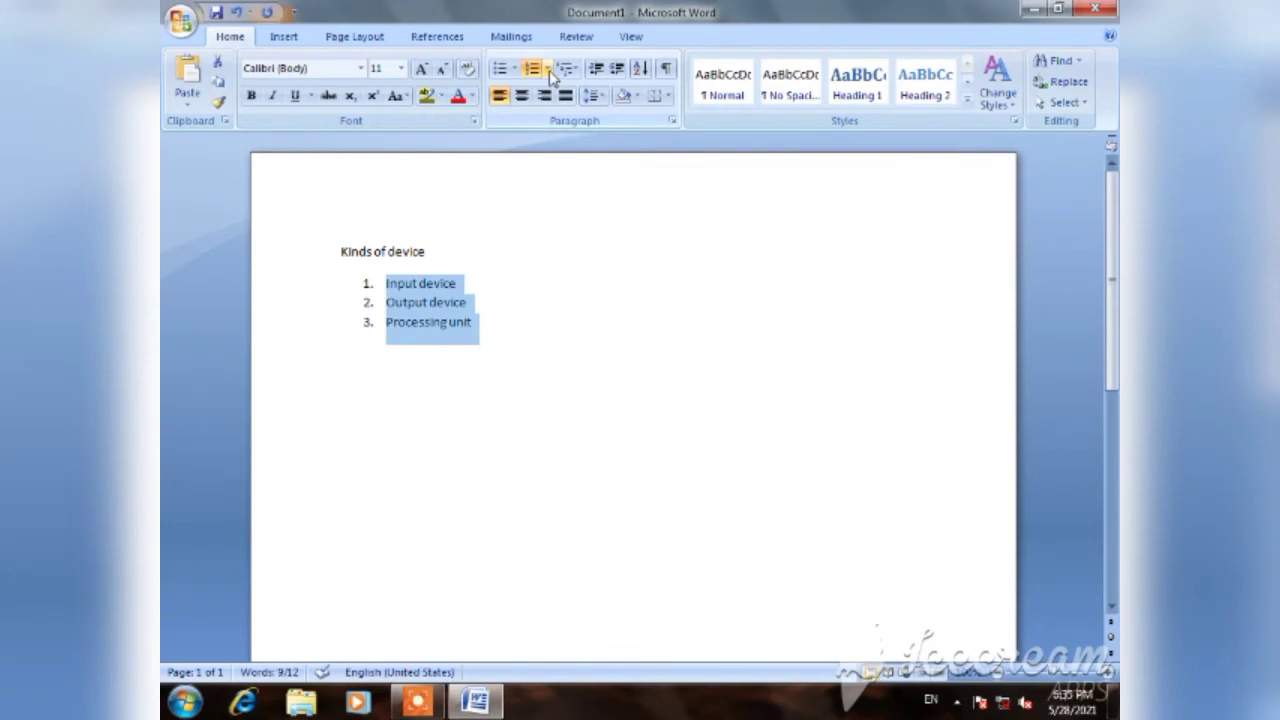
left_click(548, 70)
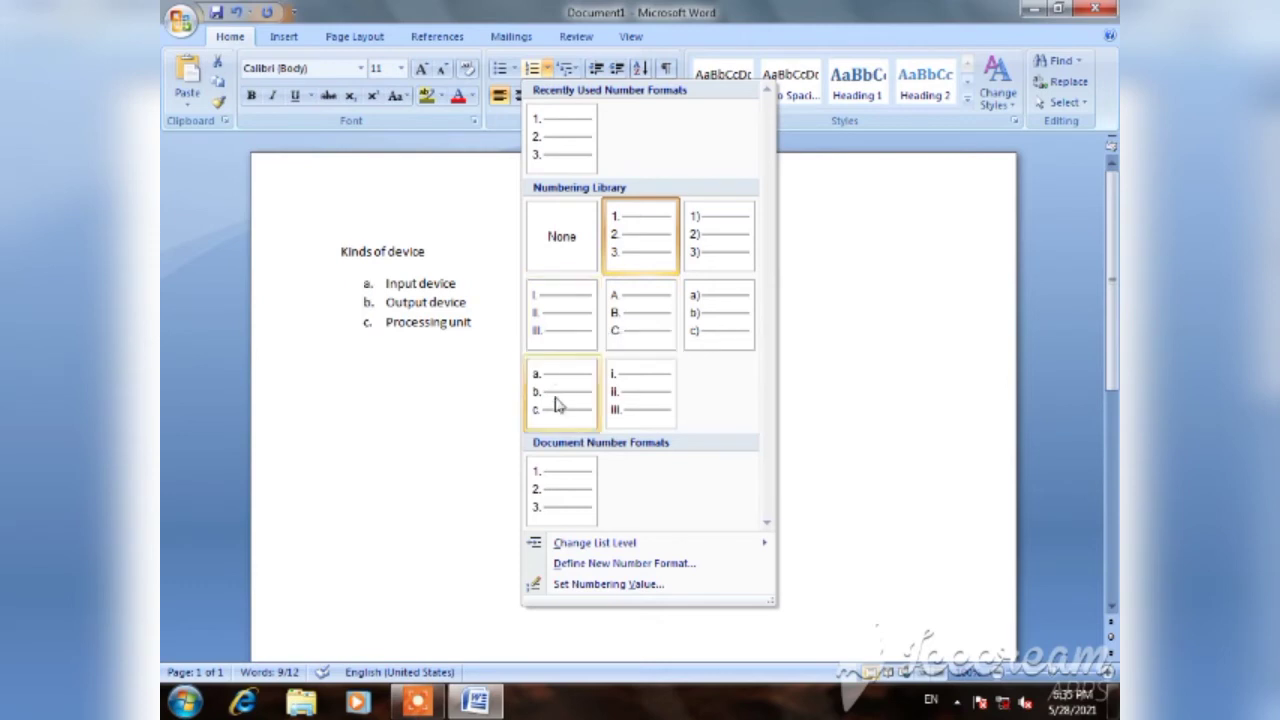
left_click(634, 394)
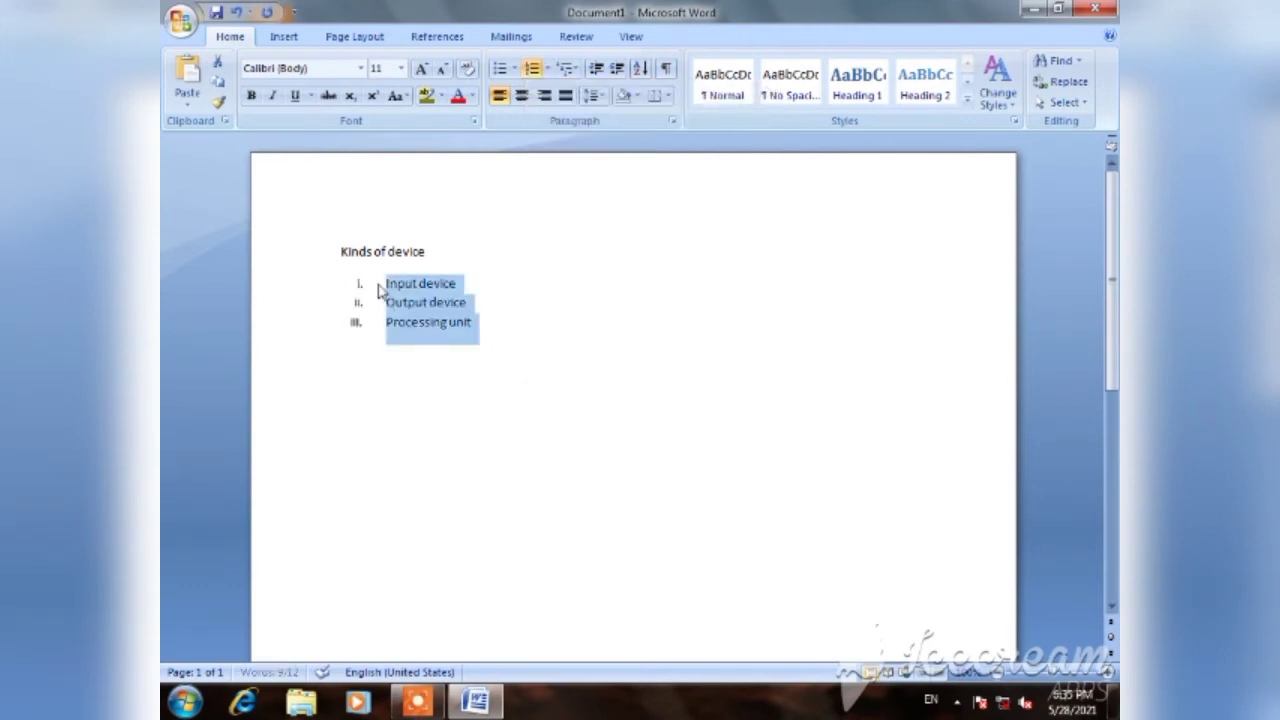
left_click(452, 380)
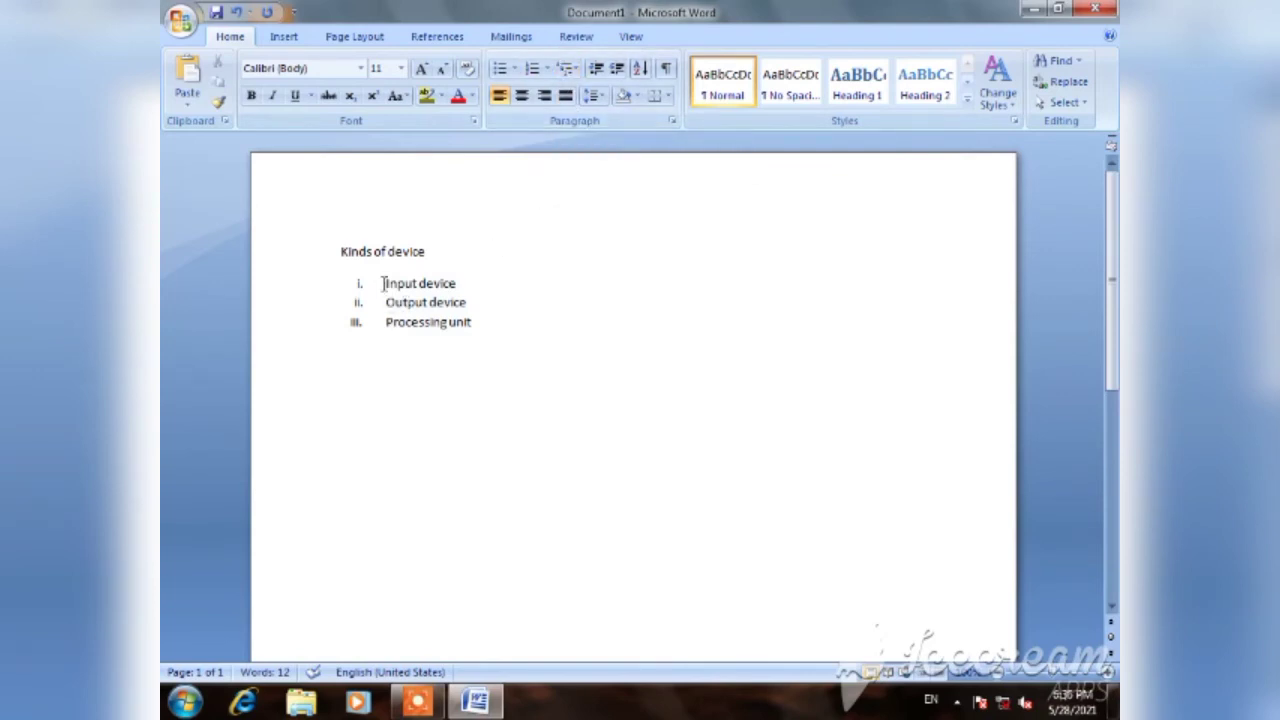
Select the three list items and apply the 1) a) i) multilevel list, and after that the diamond-and-arrow bullet multilevel list
left_click_drag(386, 283, 528, 337)
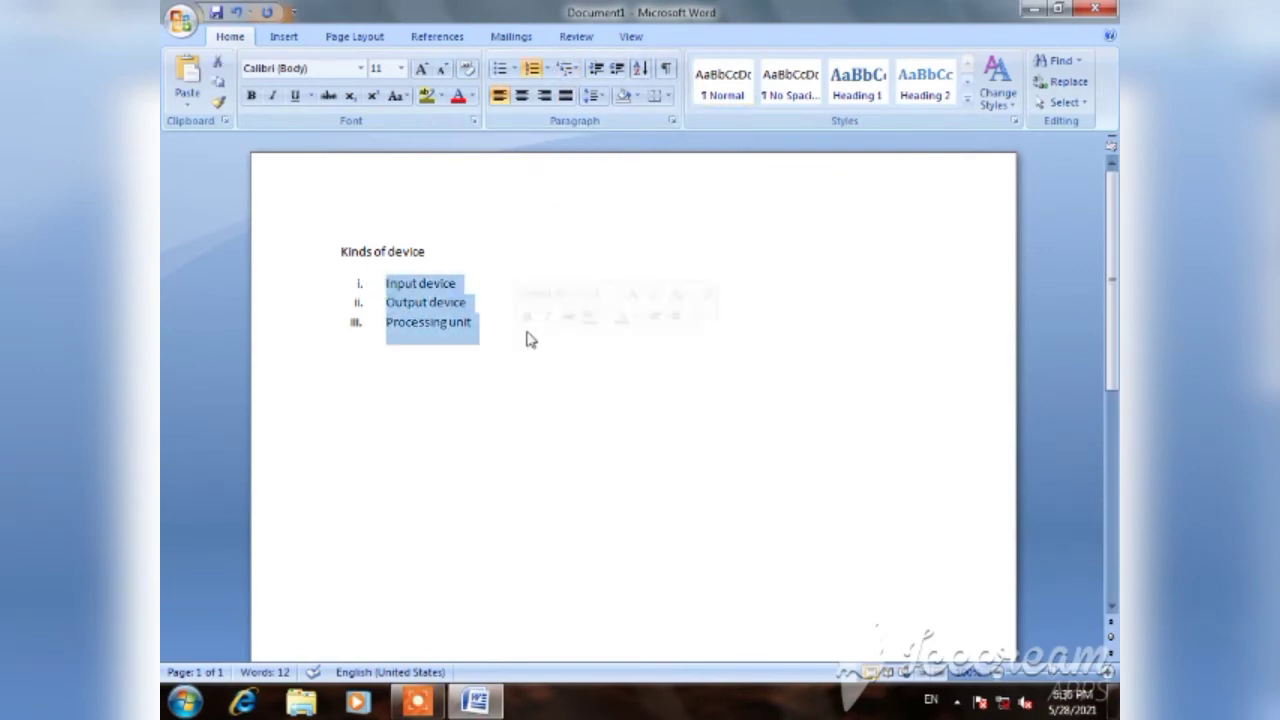
left_click(576, 76)
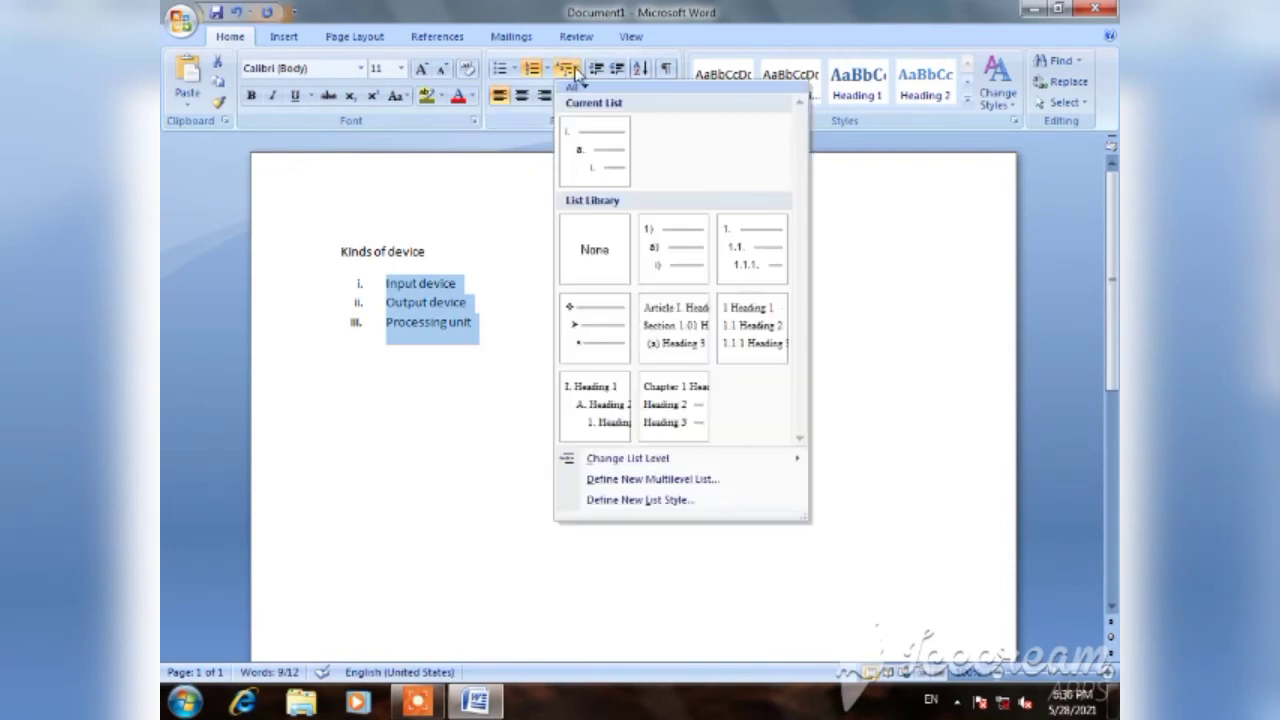
left_click(668, 256)
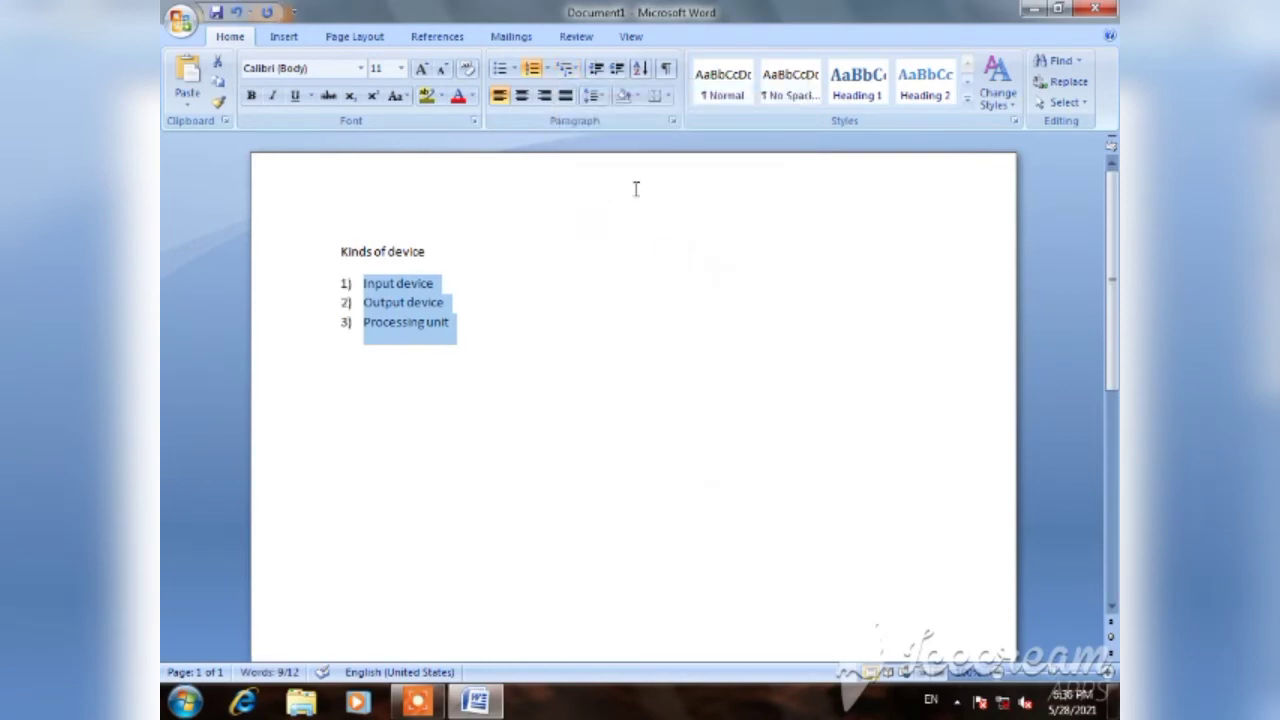
left_click(579, 70)
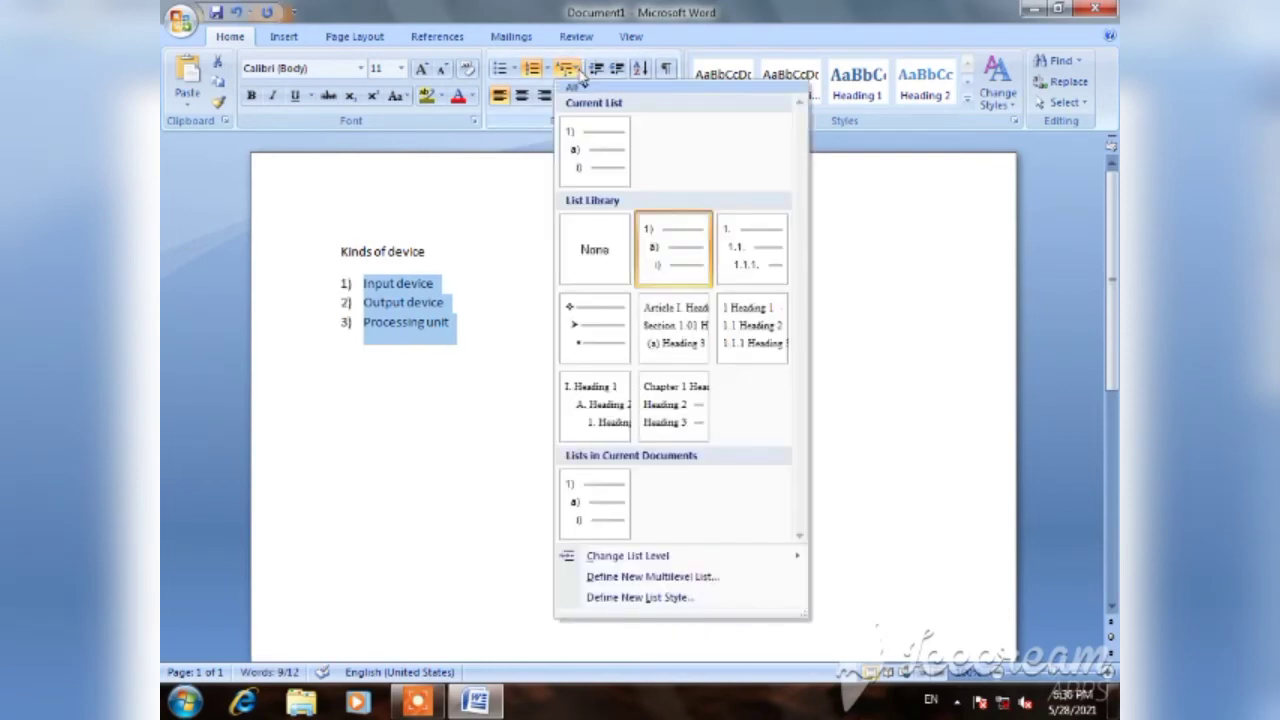
left_click(606, 351)
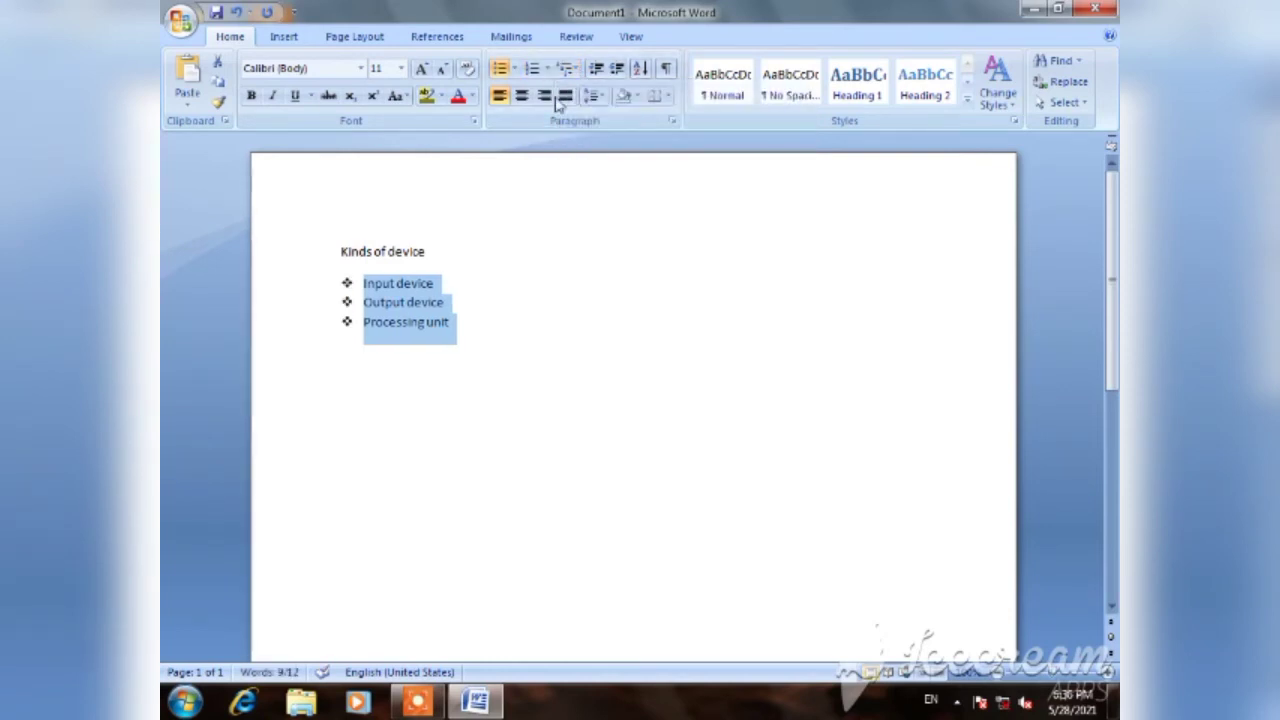
Increase the indent of the three selected list items repeatedly until they sit near the middle of the page
left_click(617, 70)
left_click(617, 70)
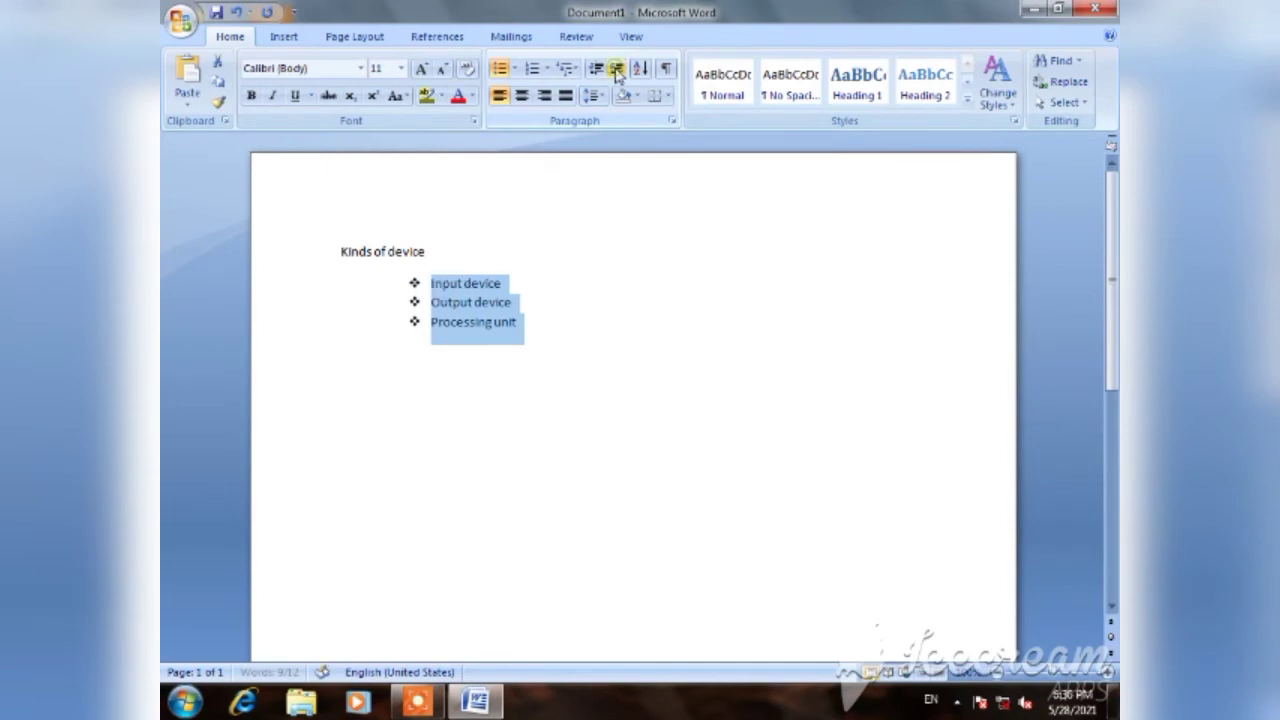
left_click(617, 70)
left_click(617, 70)
left_click(617, 70)
left_click(617, 70)
left_click(617, 70)
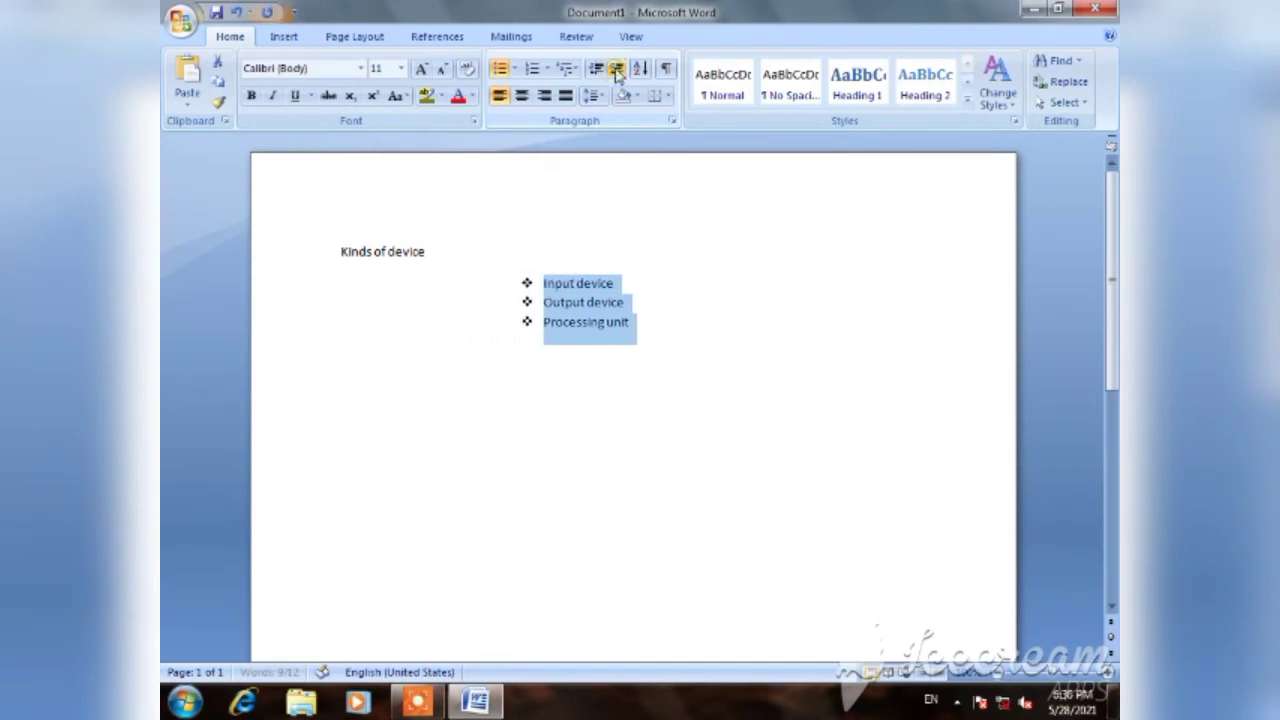
left_click(617, 70)
left_click(617, 70)
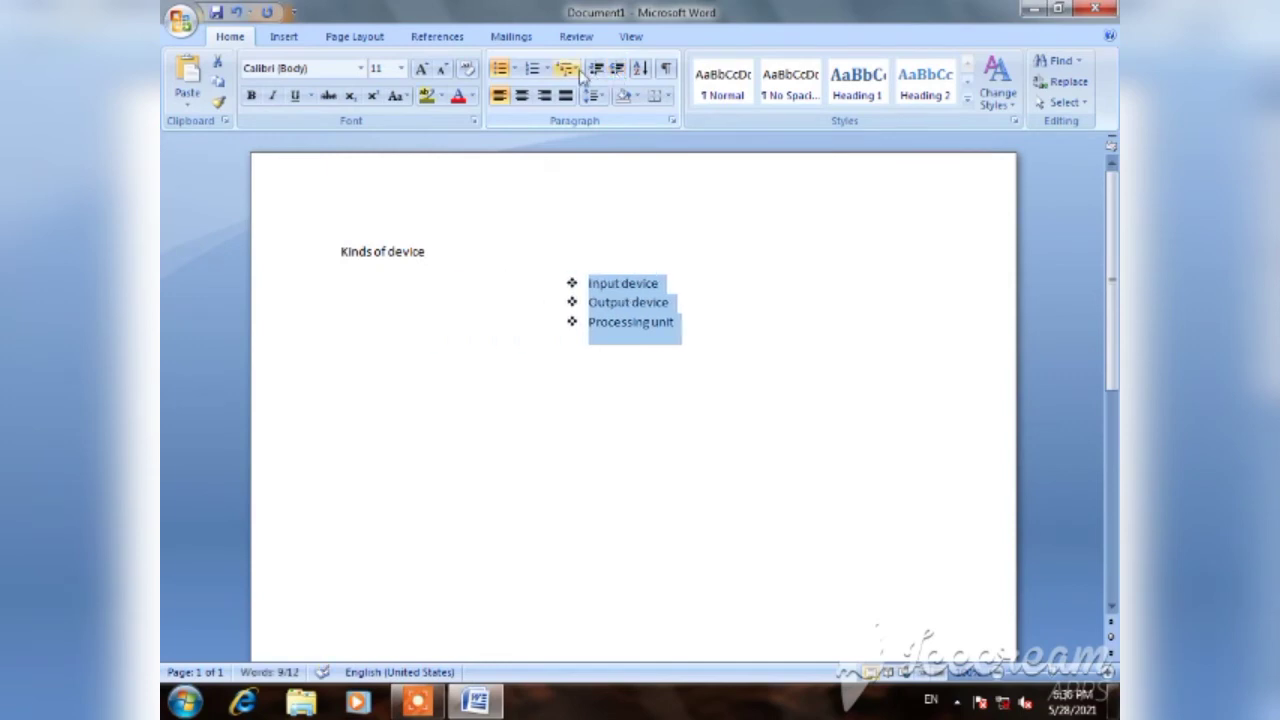
Decrease the indent of the three list items until their bullets align with the heading at the page margin
left_click(596, 70)
left_click(596, 70)
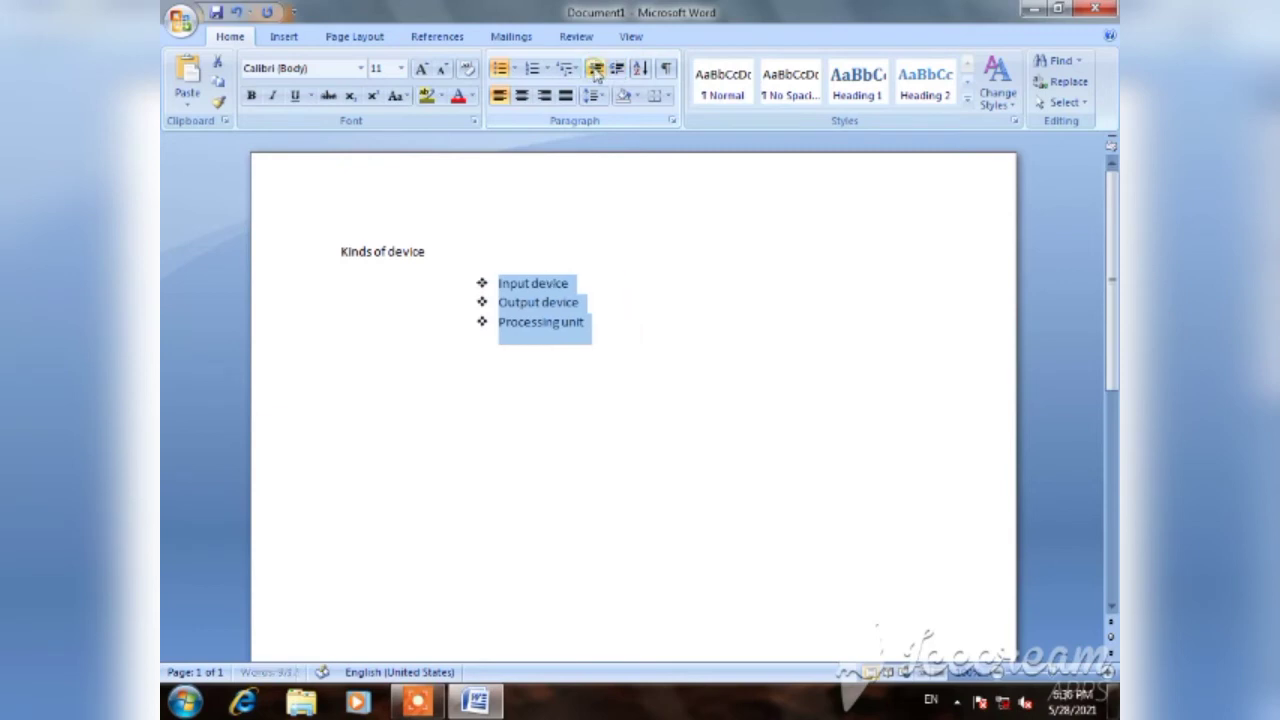
left_click(596, 70)
left_click(596, 70)
left_click(596, 70)
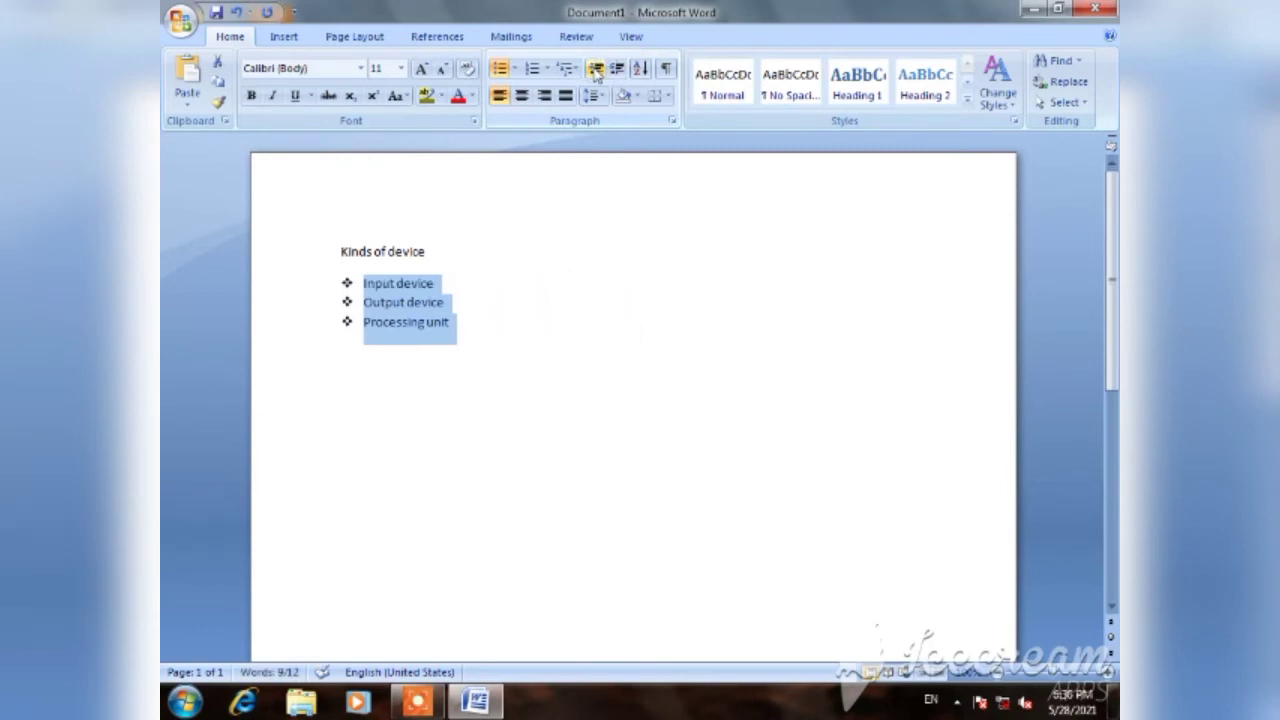
Show the paragraph marks, select the whole document, hide the marks again and clear the selection
left_click(666, 73)
left_click(503, 391)
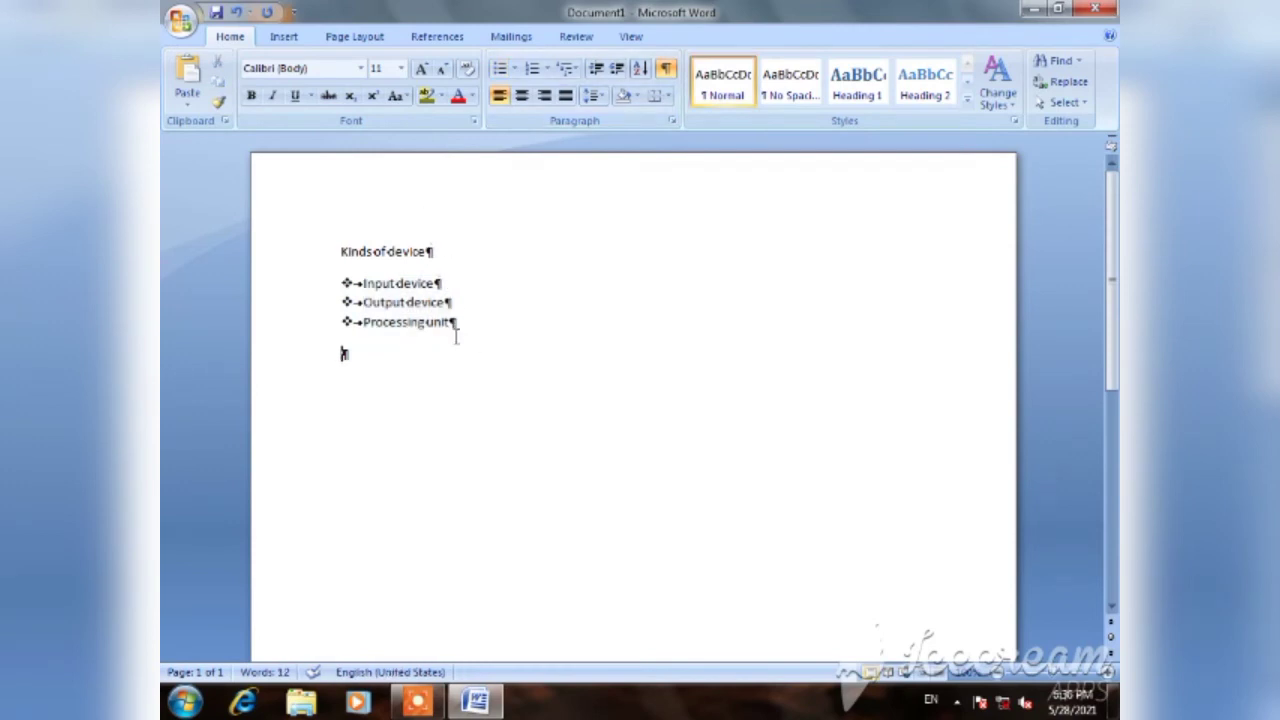
key("ctrl+a")
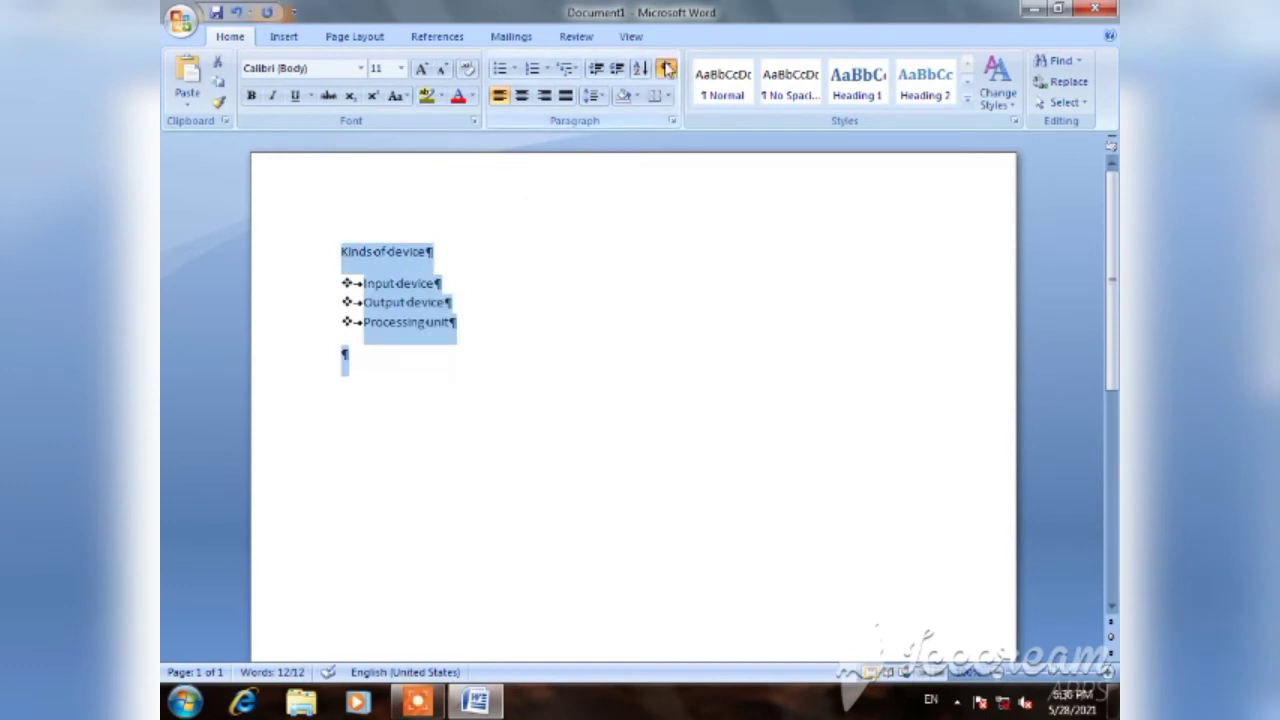
left_click(667, 68)
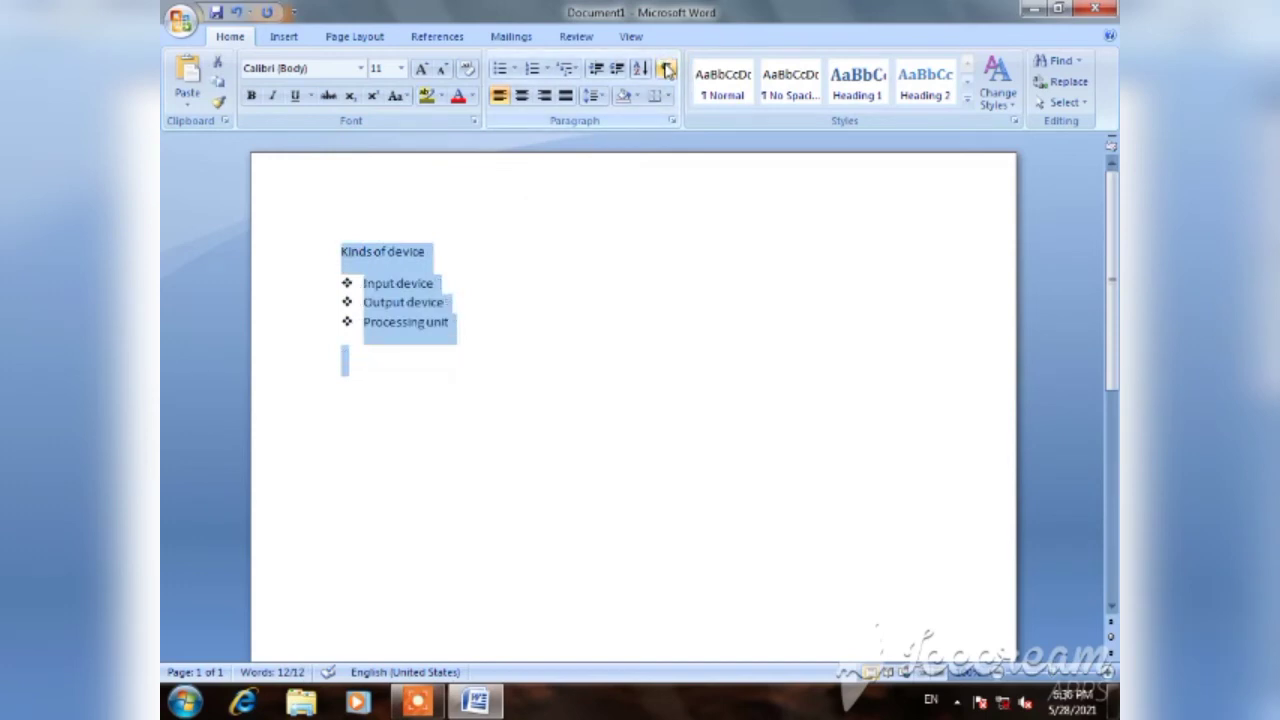
left_click(527, 305)
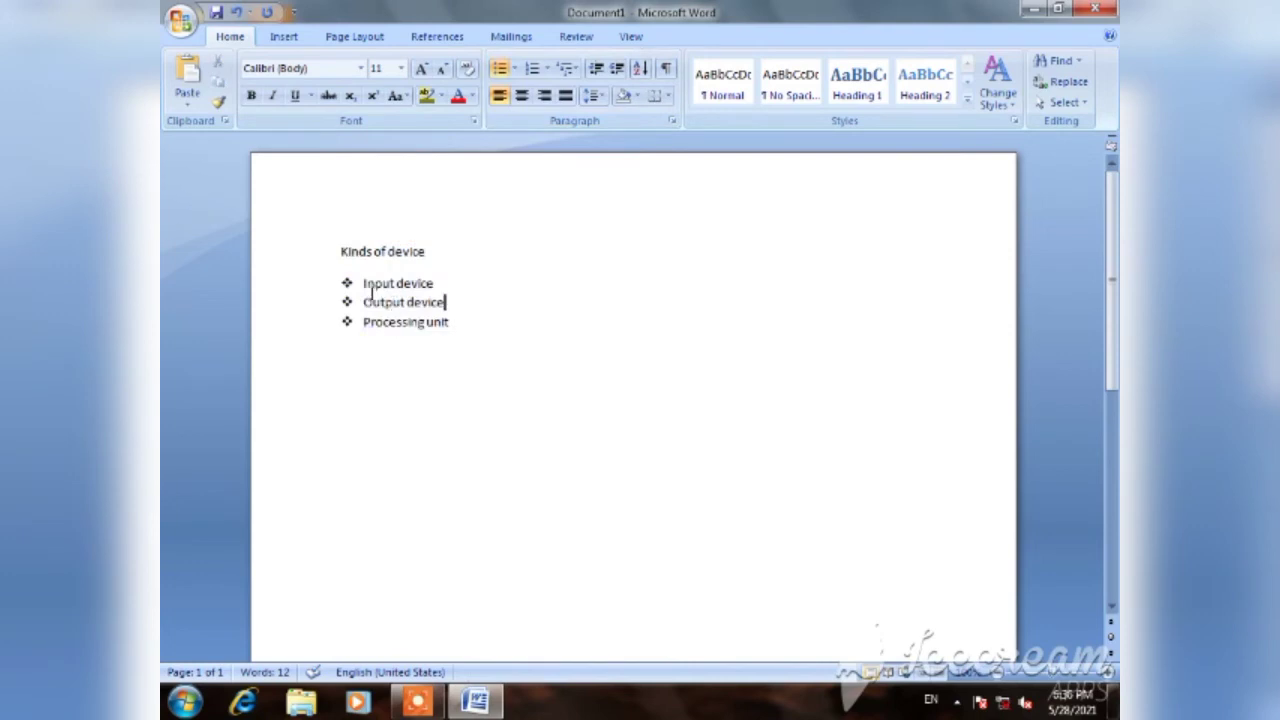
Delete the three bulleted items below "Kinds of device" and enter three first names in alphabetical order, one per line
left_click_drag(359, 282, 470, 353)
key("BackSpace")
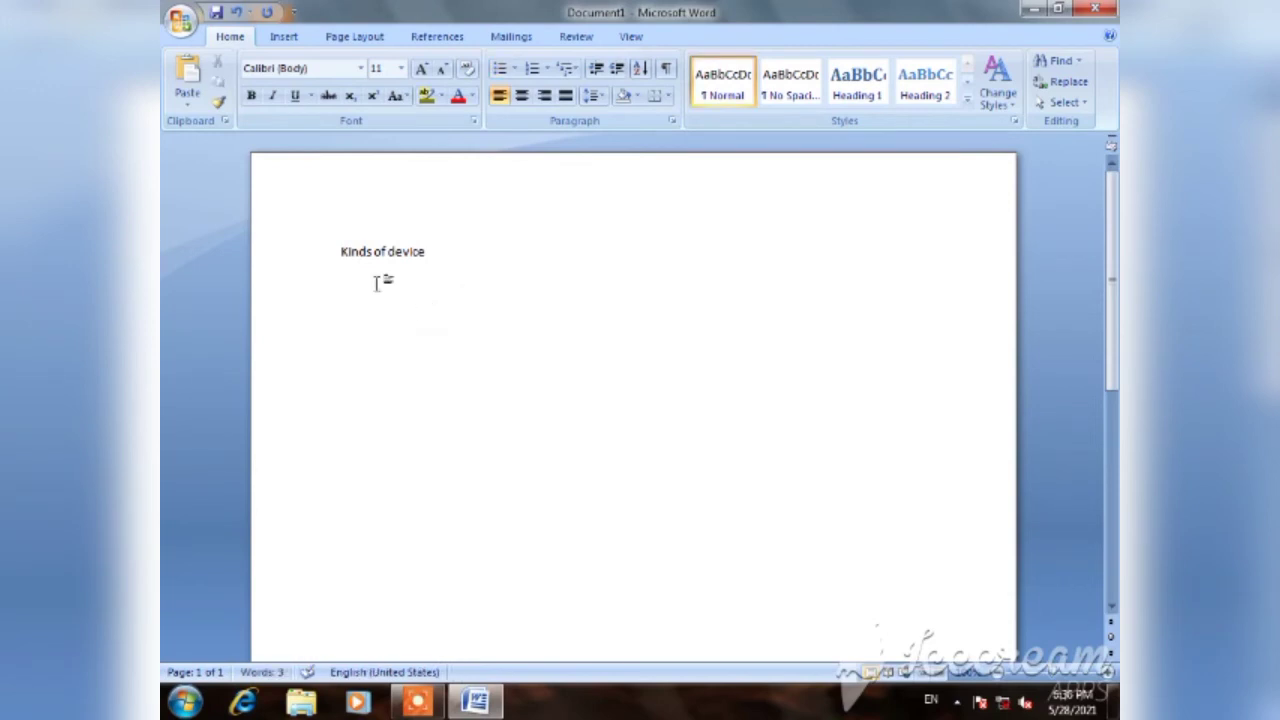
type("amar")
key("Return")
type("bimles")
type("h")
key("Return")
type("chandan")
key("Return")
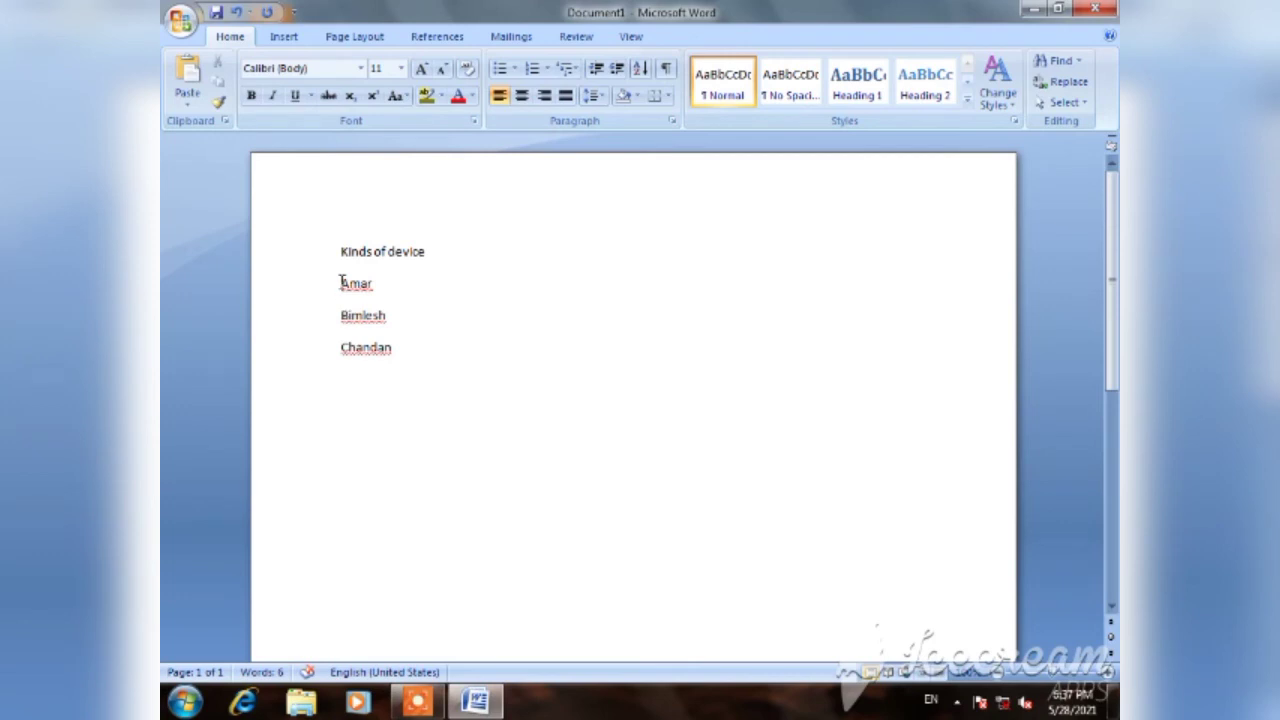
Select the three names and sort the paragraphs as text in descending order
left_click_drag(341, 283, 466, 331)
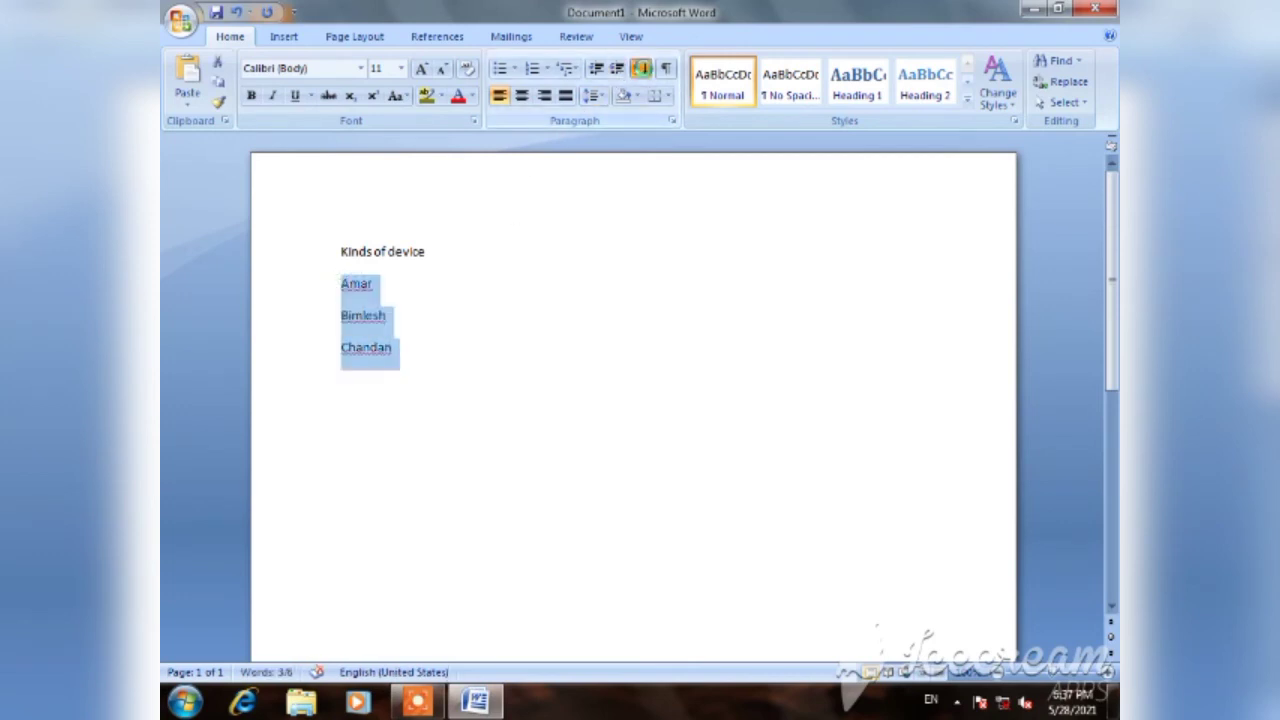
left_click(641, 68)
left_click(755, 261)
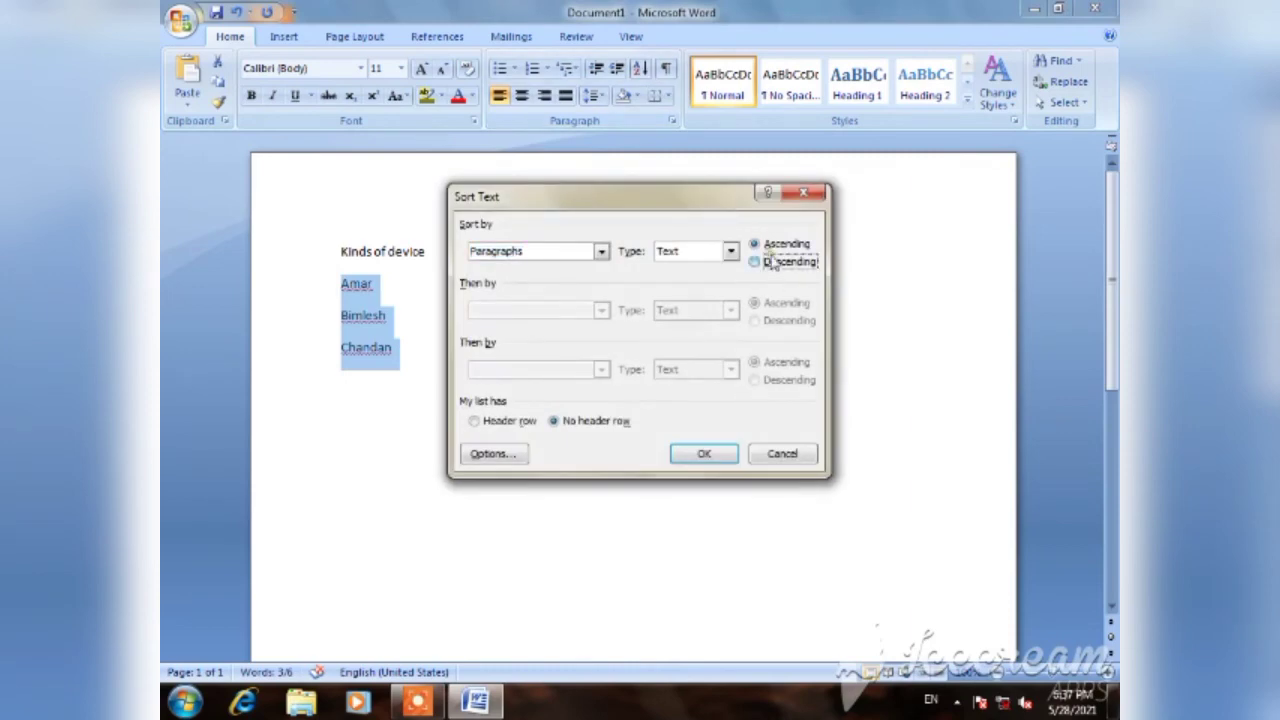
left_click(697, 452)
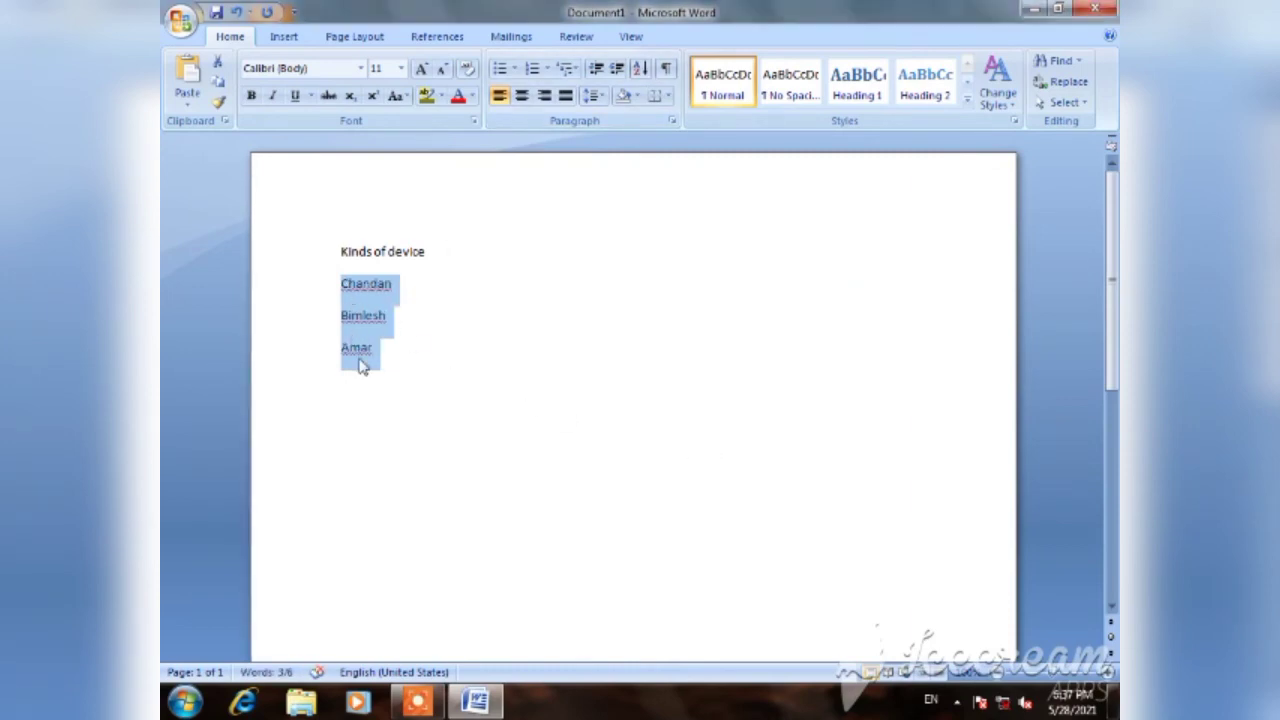
Sort the three selected name paragraphs as text in ascending order
left_click(640, 68)
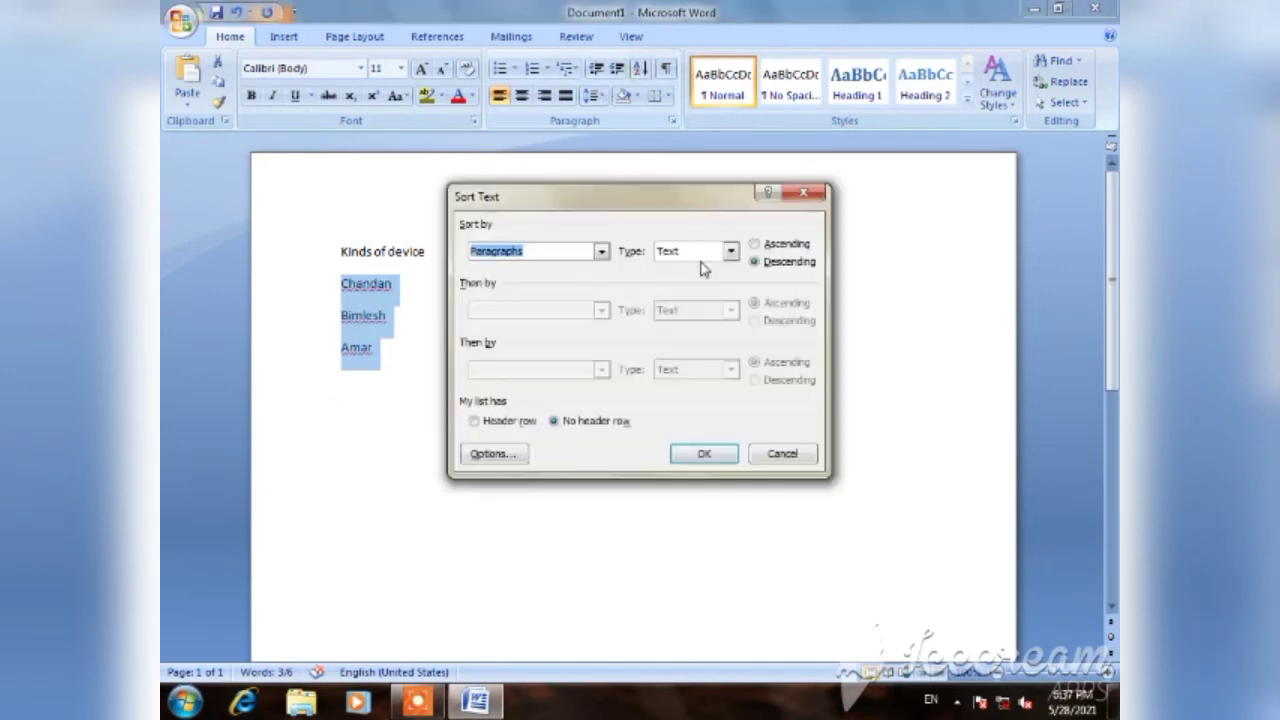
left_click(755, 244)
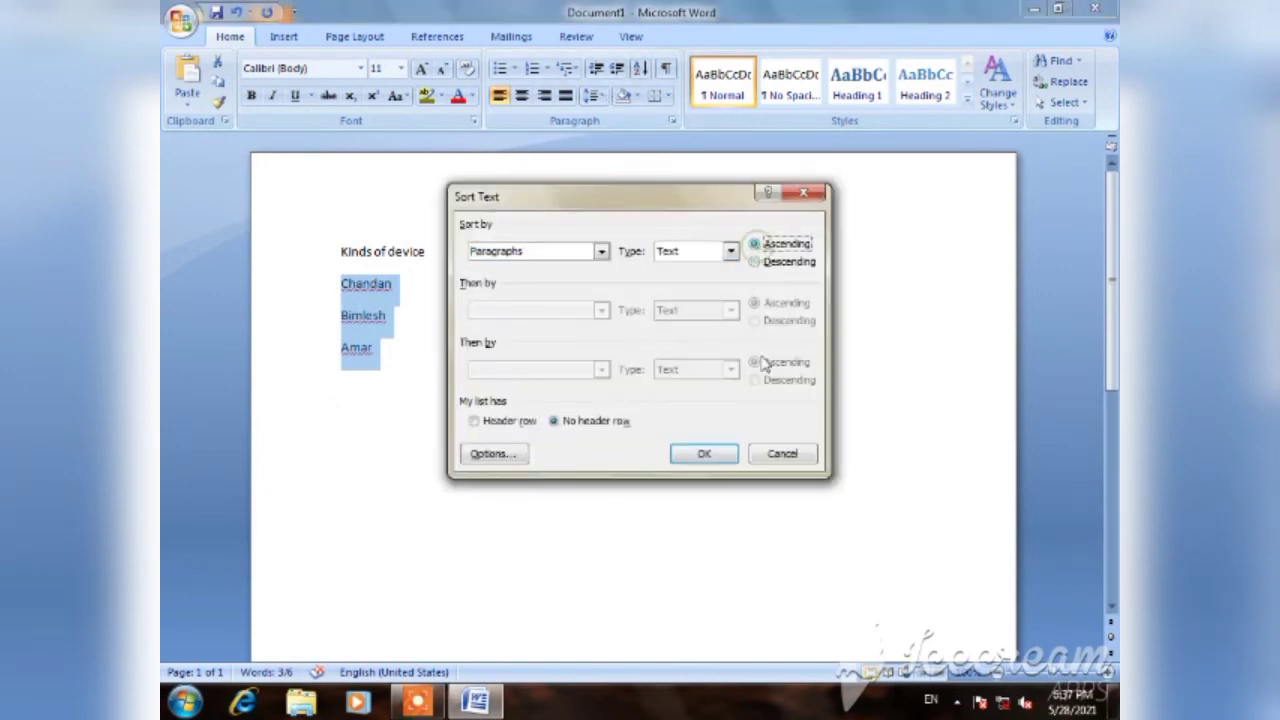
left_click(729, 451)
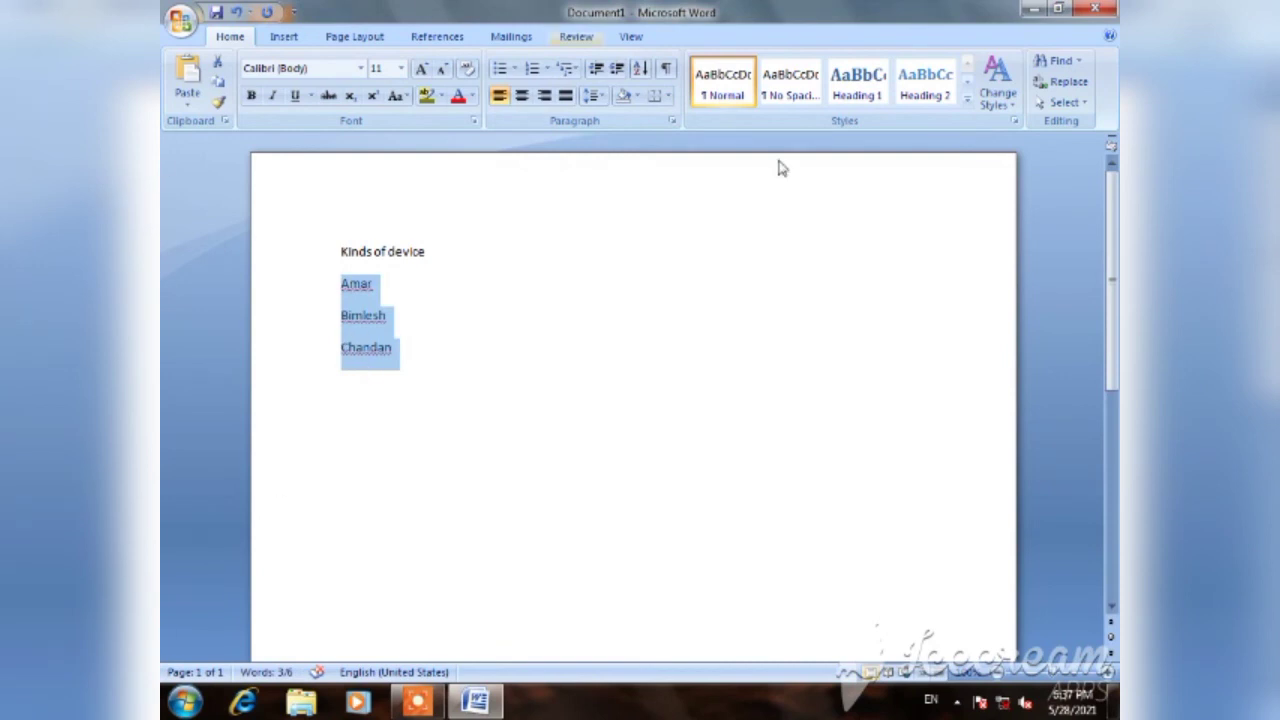
Try the No Spacing and Heading 1 styles on the three selected names, and return them to Normal
left_click(775, 78)
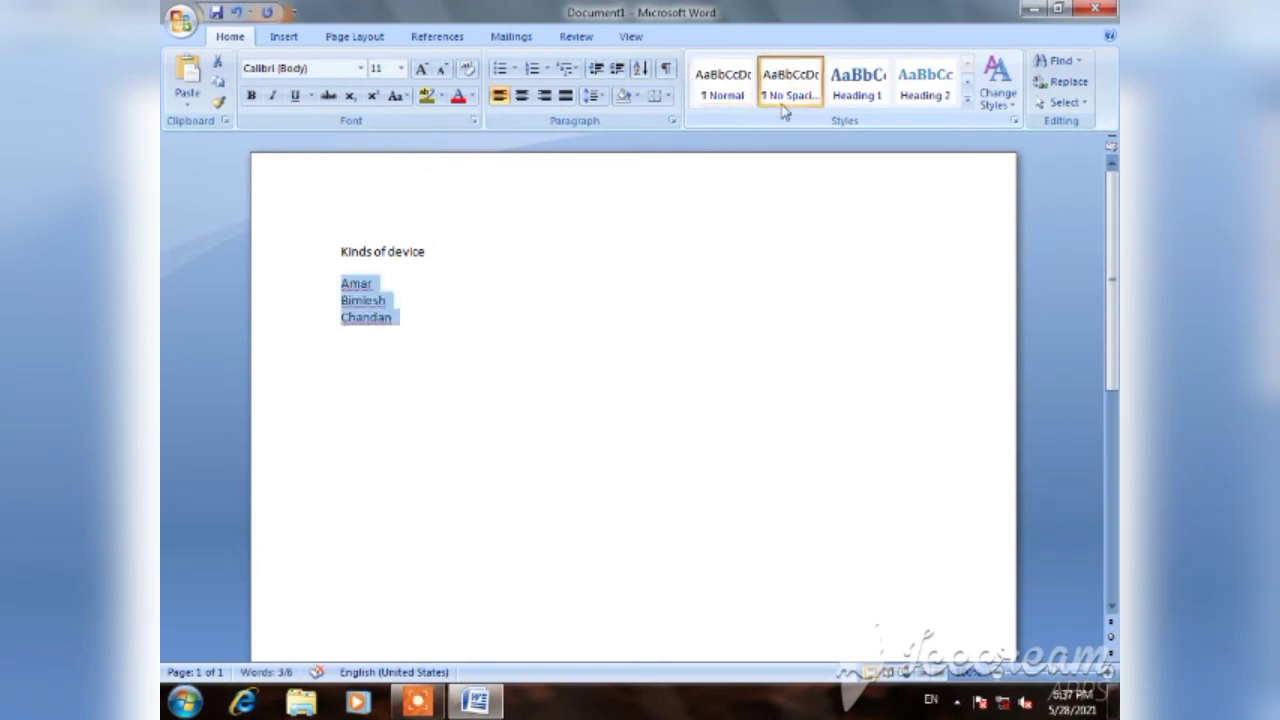
left_click(838, 183)
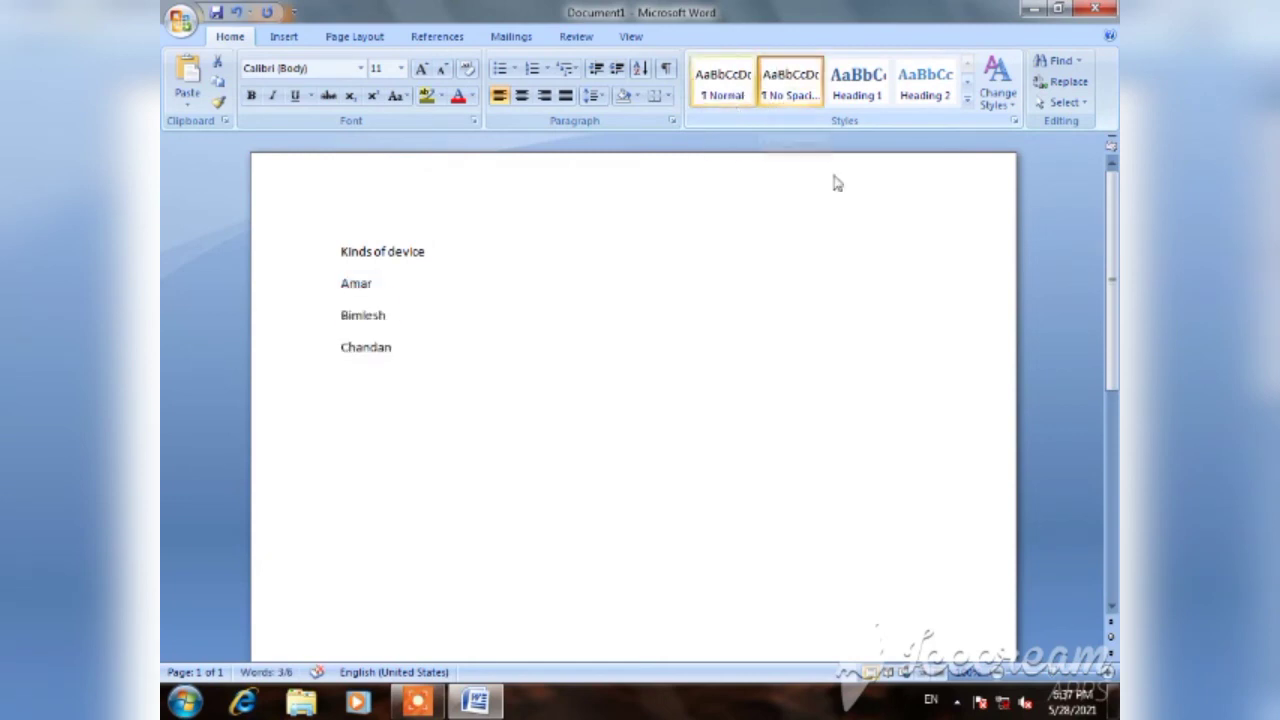
left_click(855, 80)
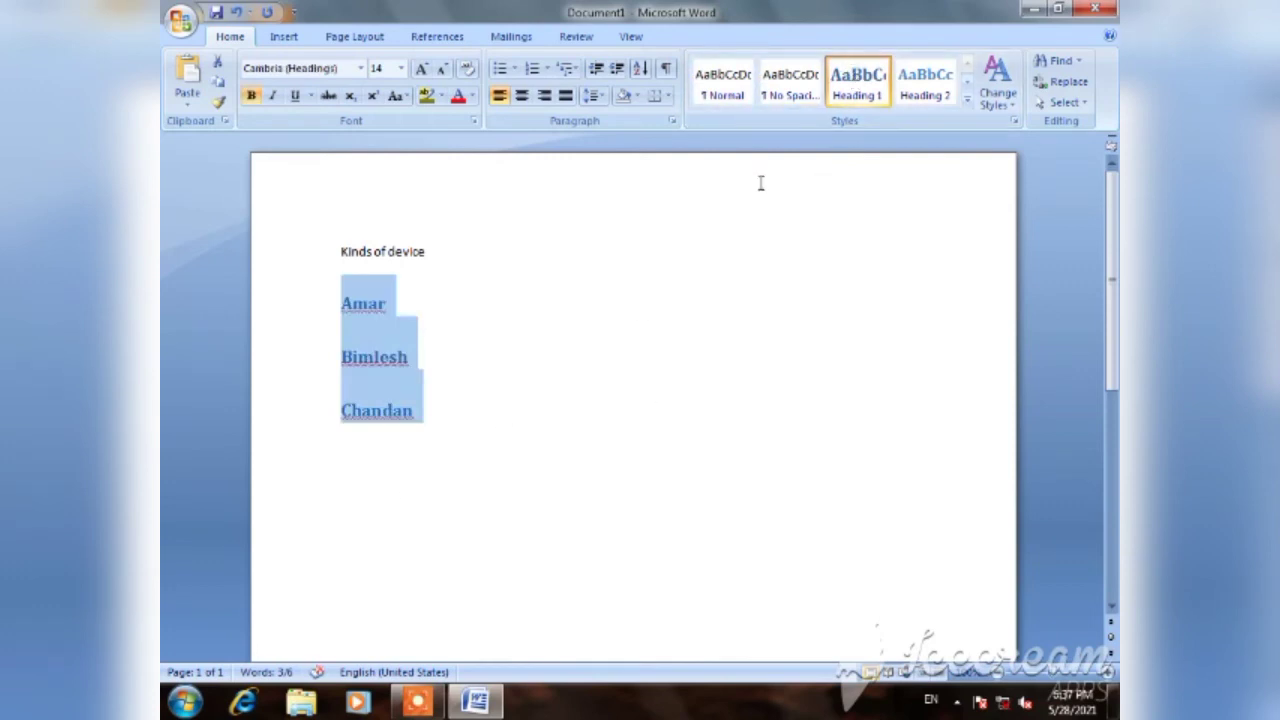
left_click(727, 80)
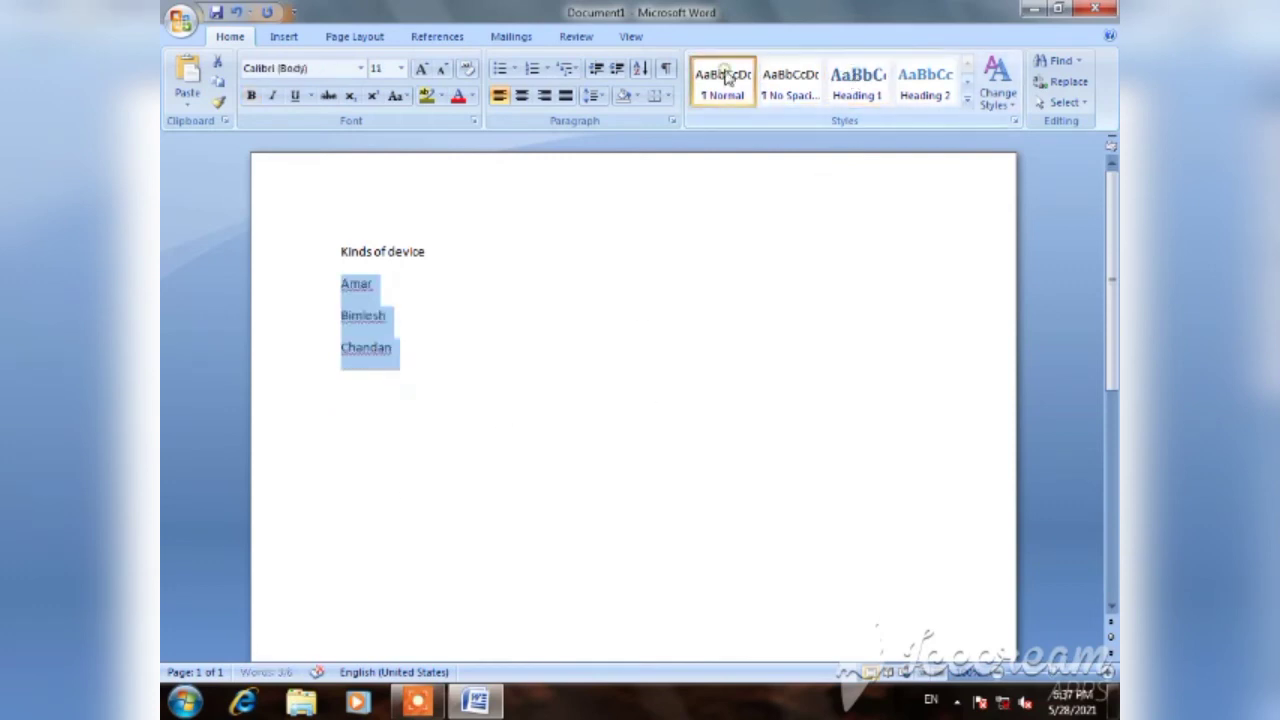
Try the No Spacing, Heading 1 and Heading 2 styles on the three names again, and set them back to Normal
left_click(797, 90)
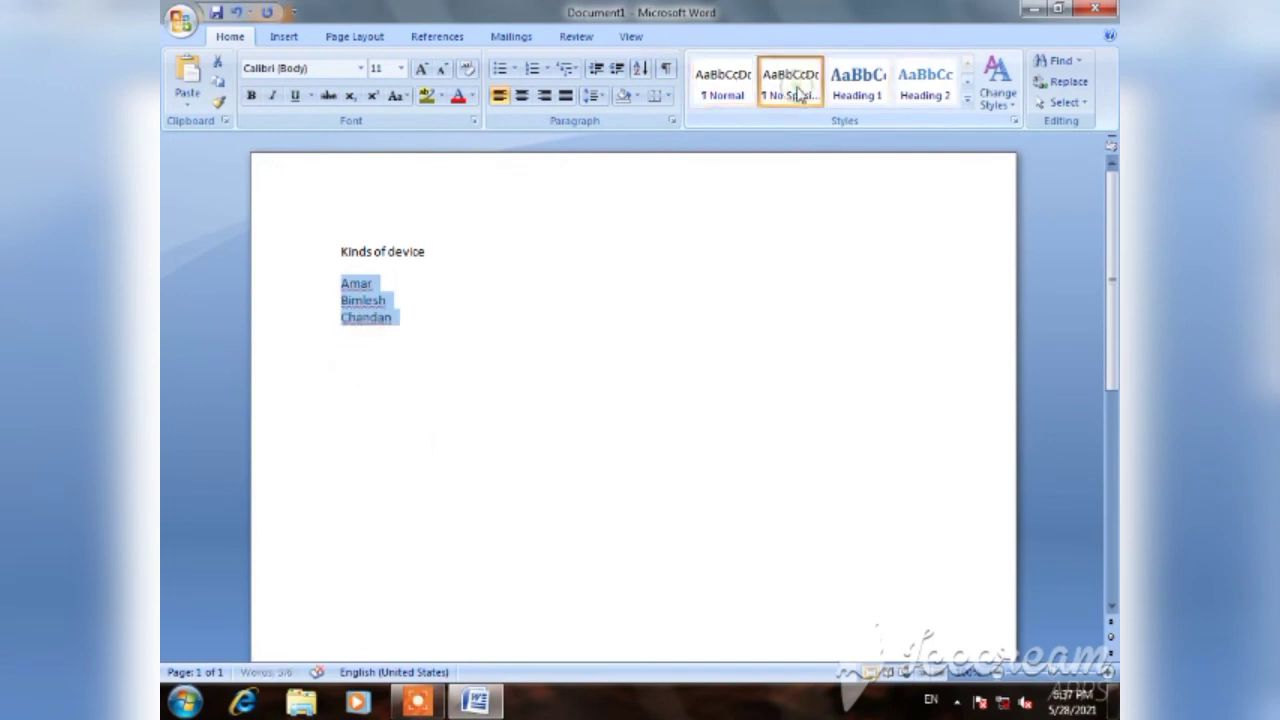
left_click(857, 82)
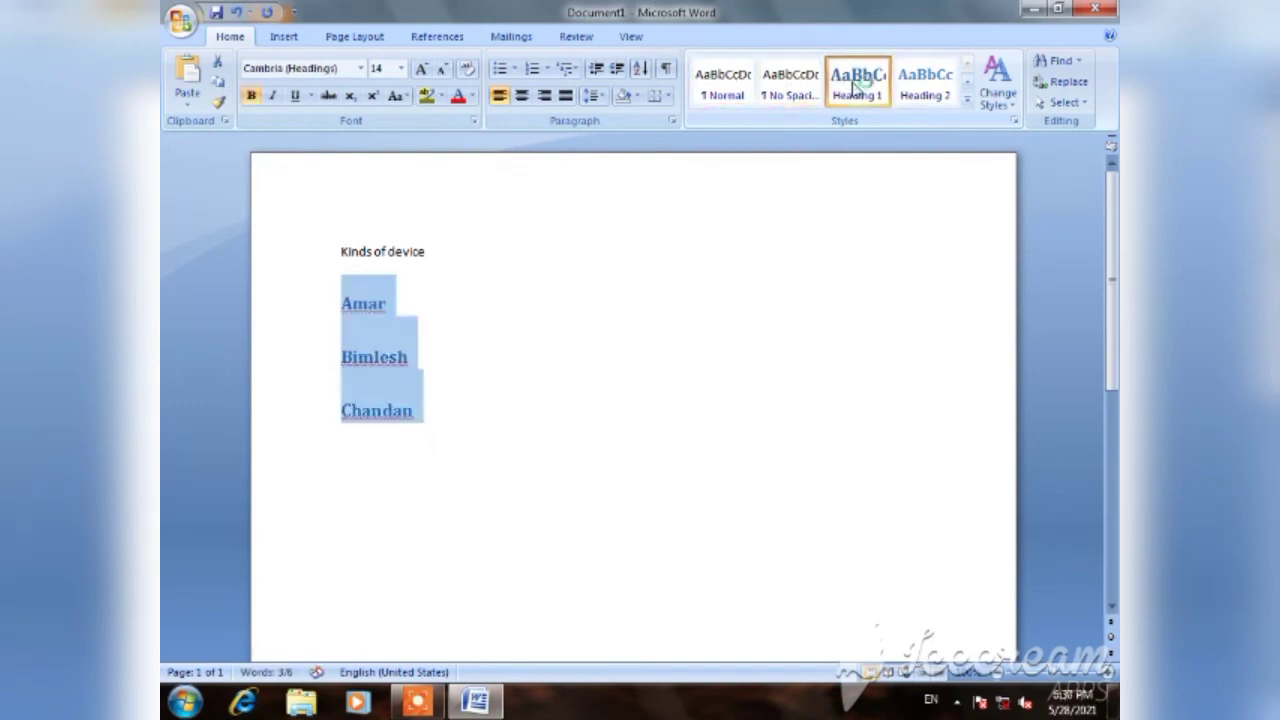
left_click(919, 94)
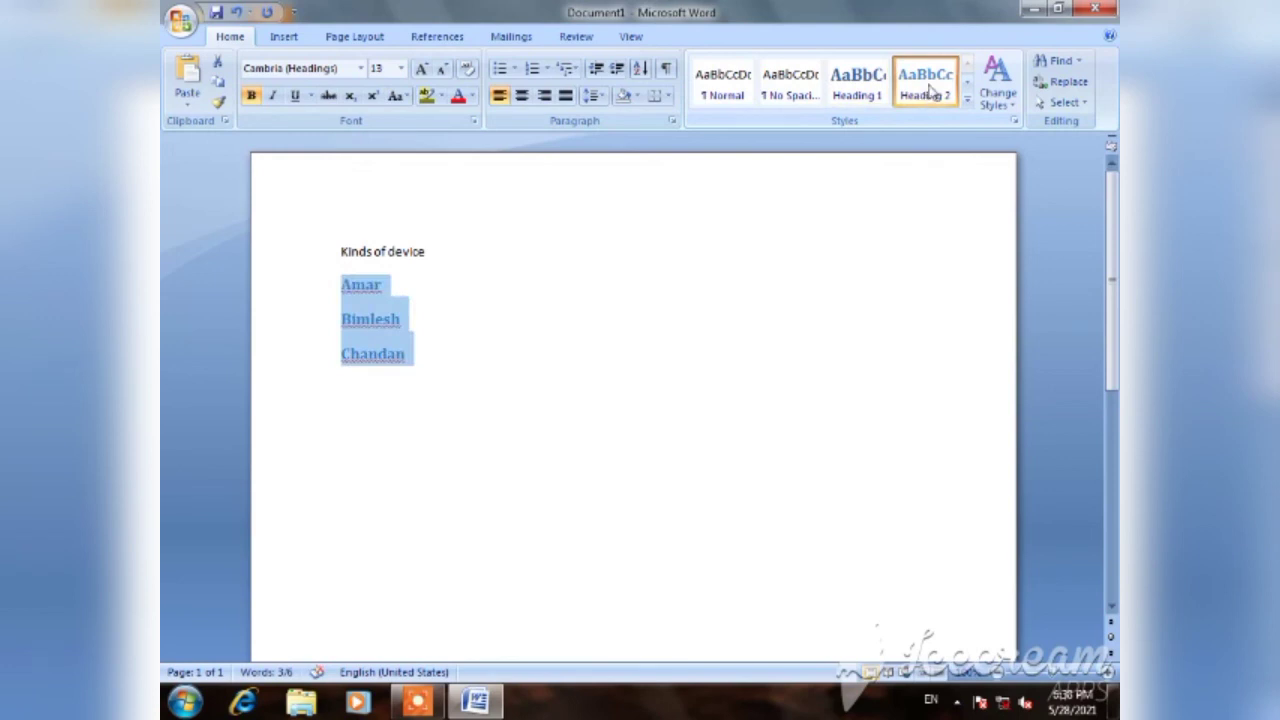
left_click(855, 93)
left_click(781, 94)
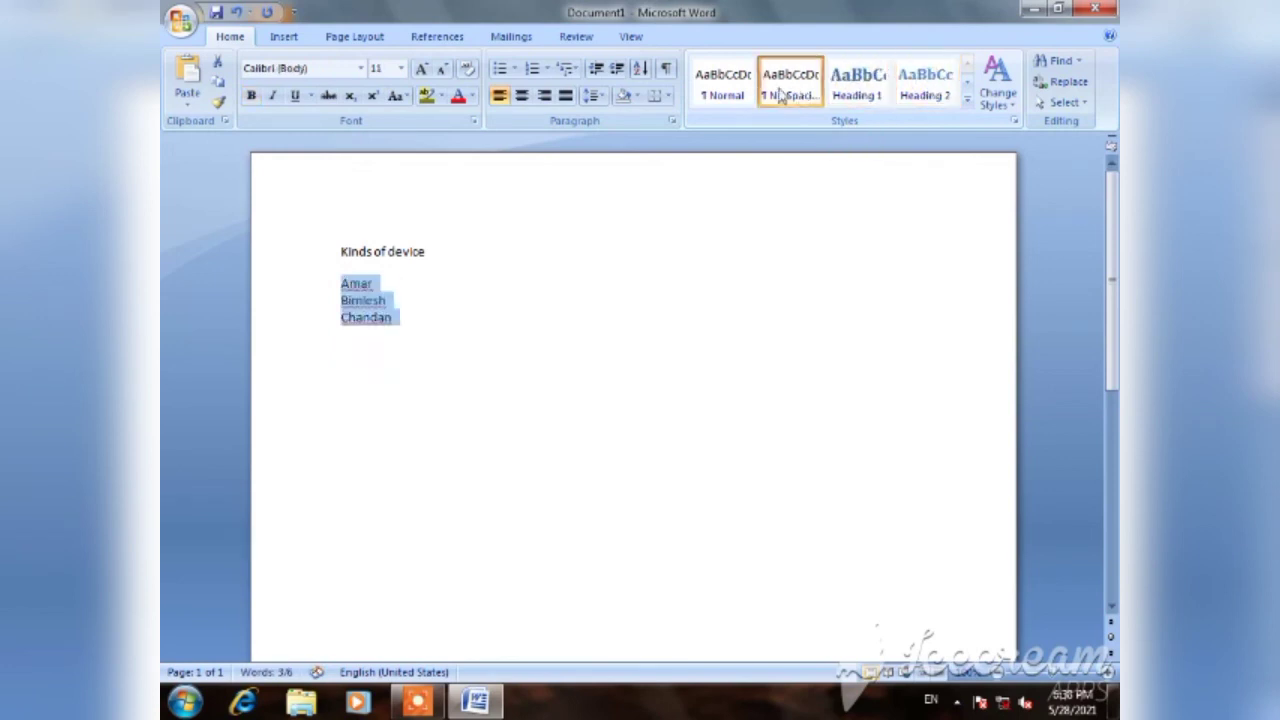
left_click(726, 89)
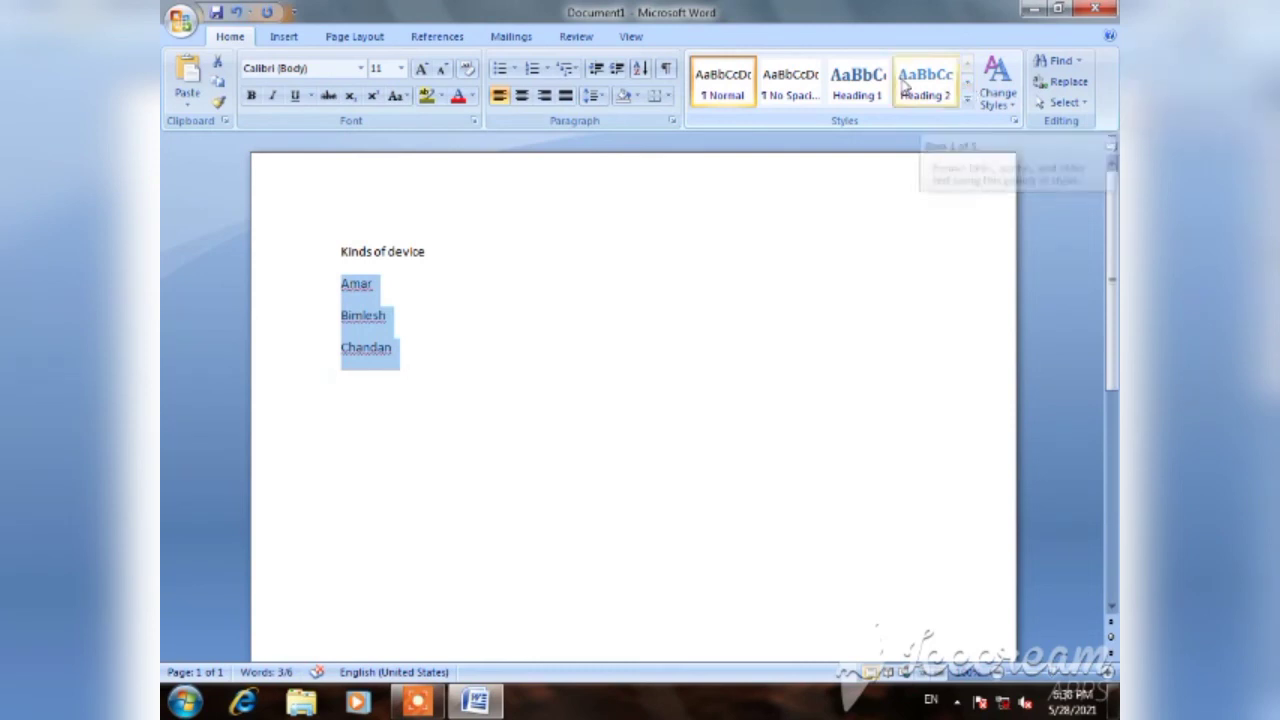
Apply the Intense Emphasis style to the three selected names and start a new line below the last one
left_click(966, 84)
left_click(967, 105)
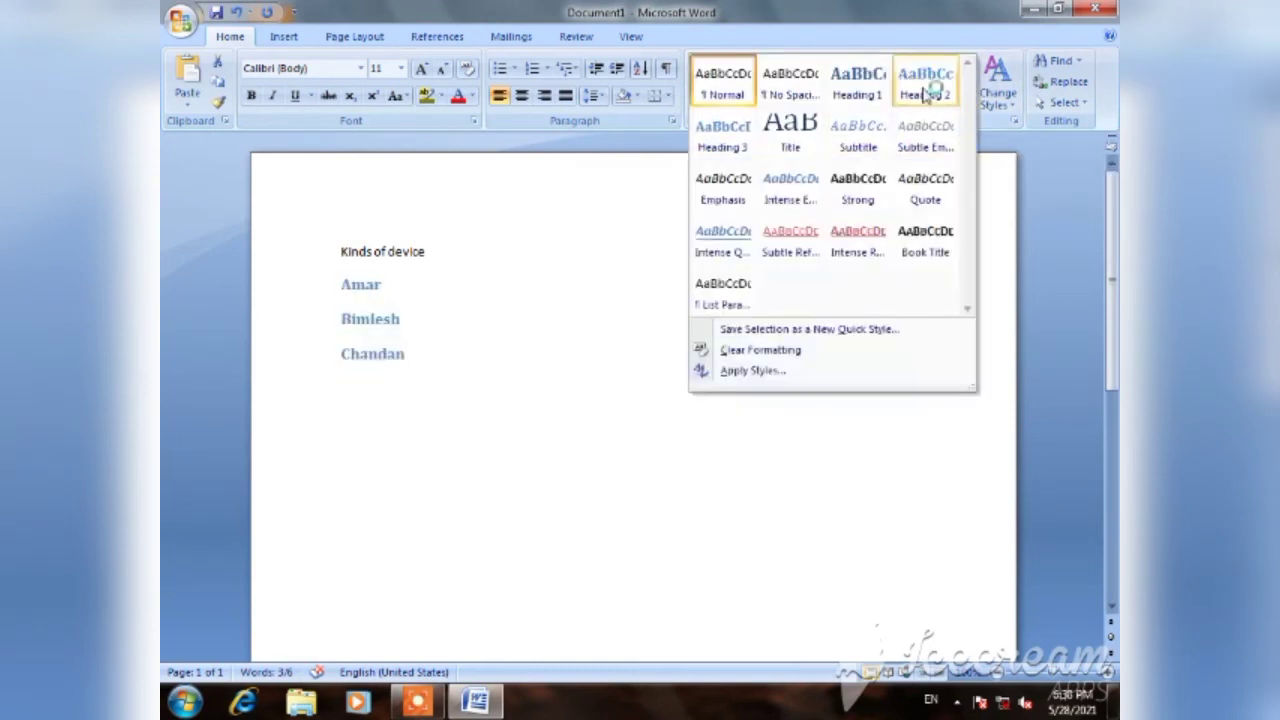
left_click(798, 195)
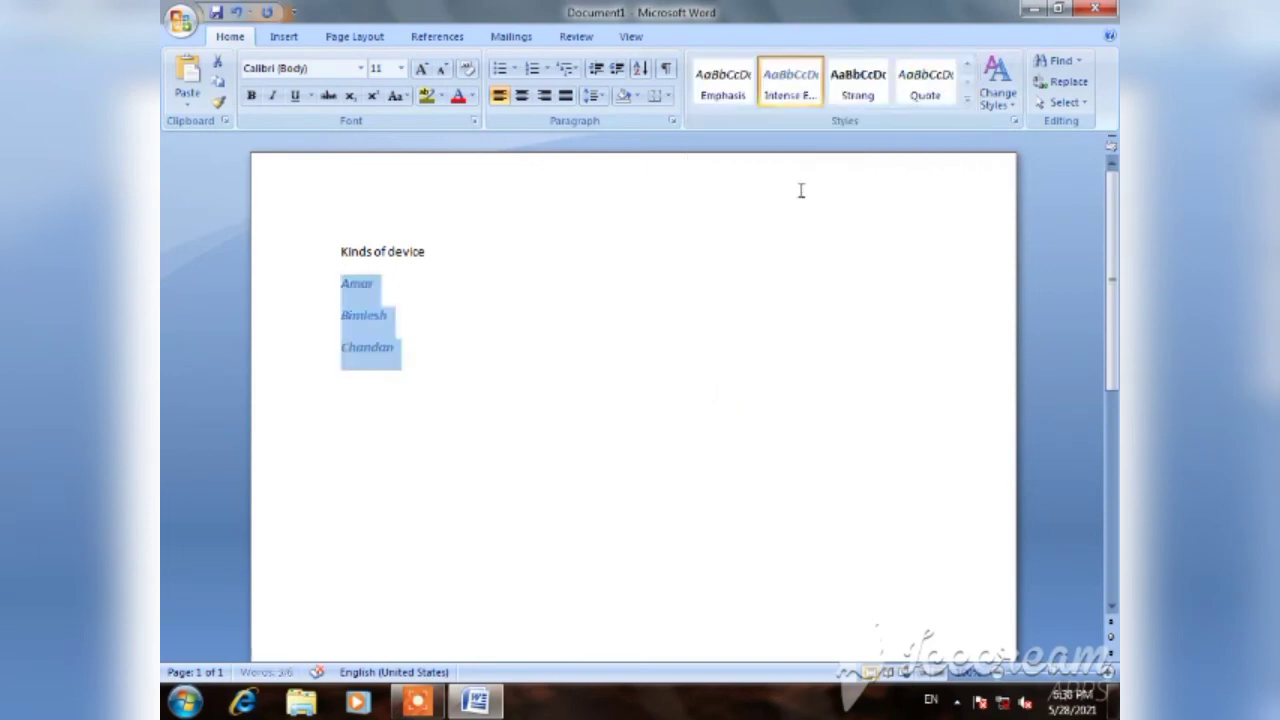
left_click(575, 324)
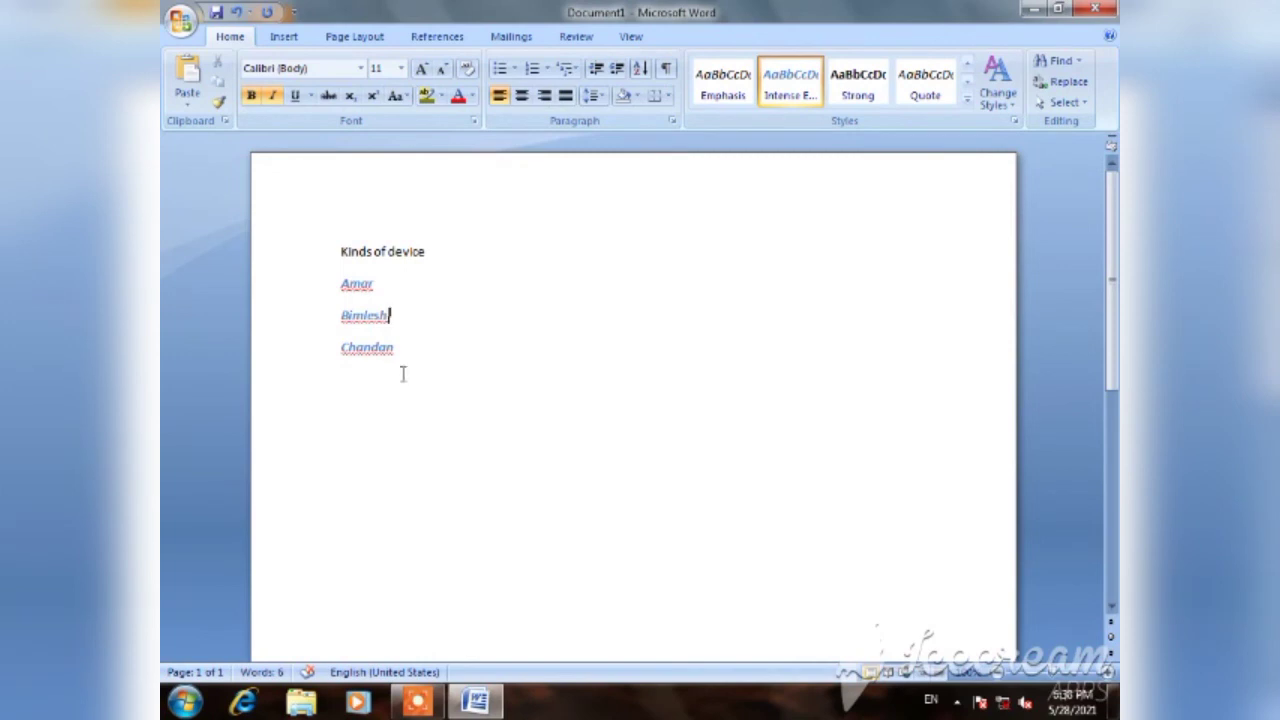
left_click(437, 364)
key("Return")
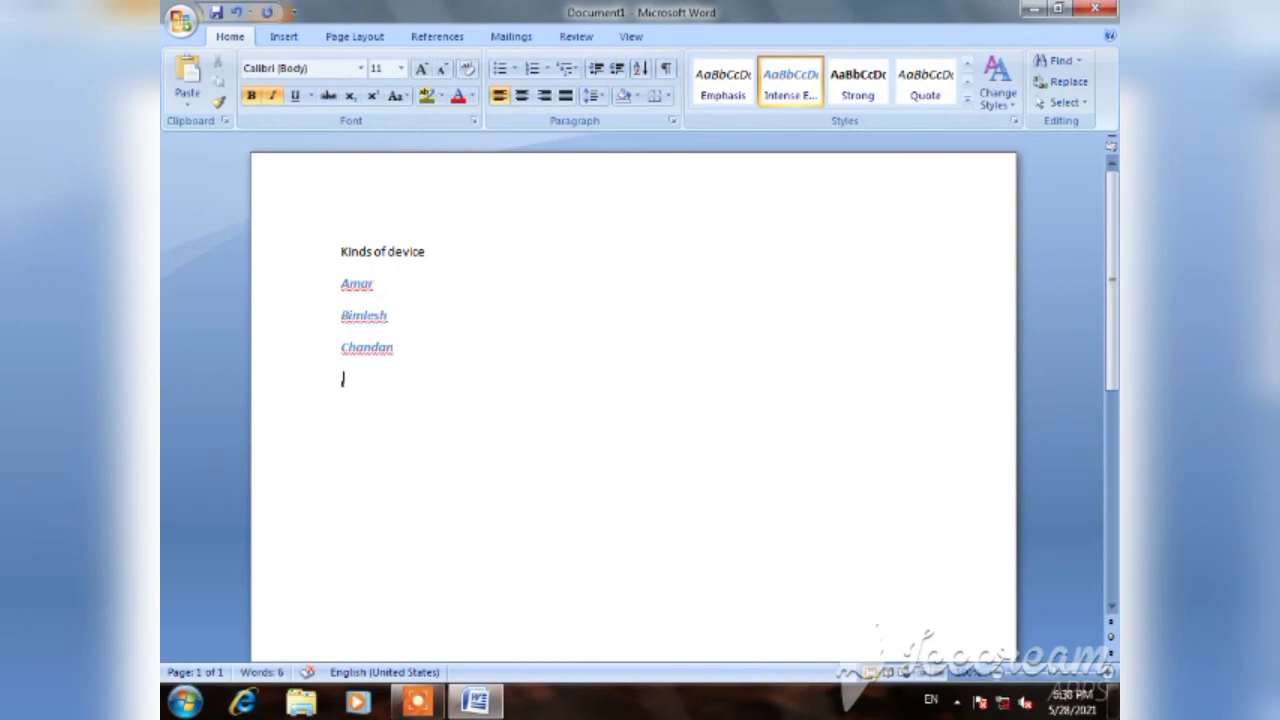